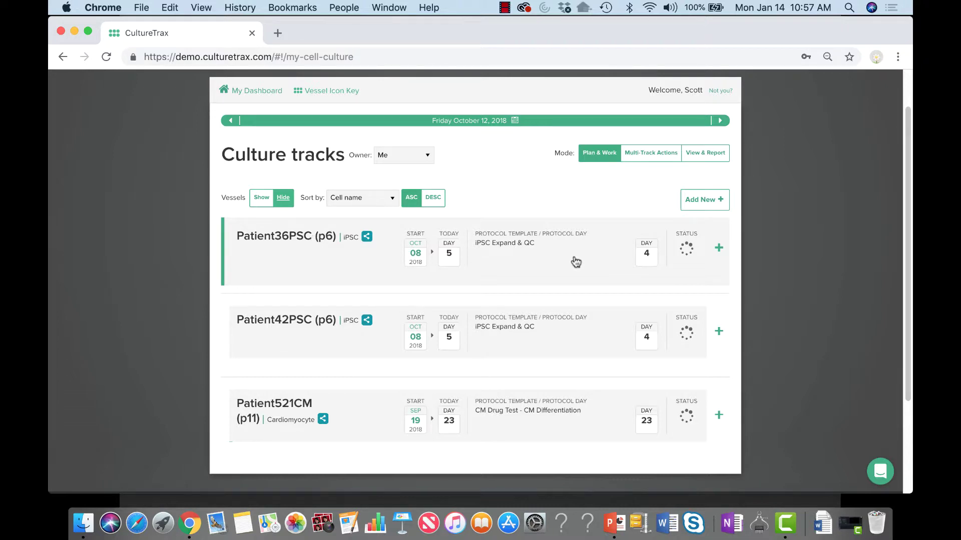
- For Patient36PSC's Feed - E8 action, record Essential 8 Medium with batch/lot hdhdjj and 2 ml per well, and save the action details
click(719, 249)
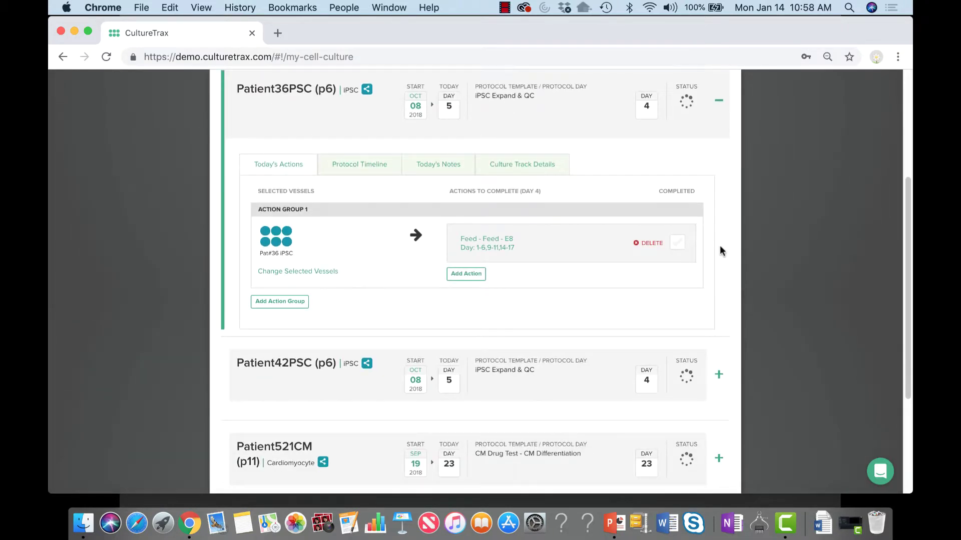
click(490, 249)
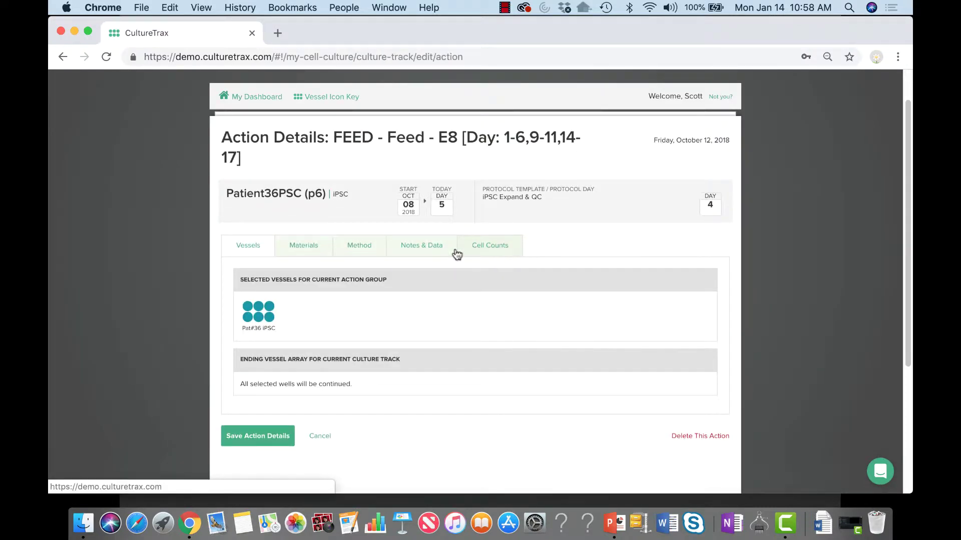
click(304, 246)
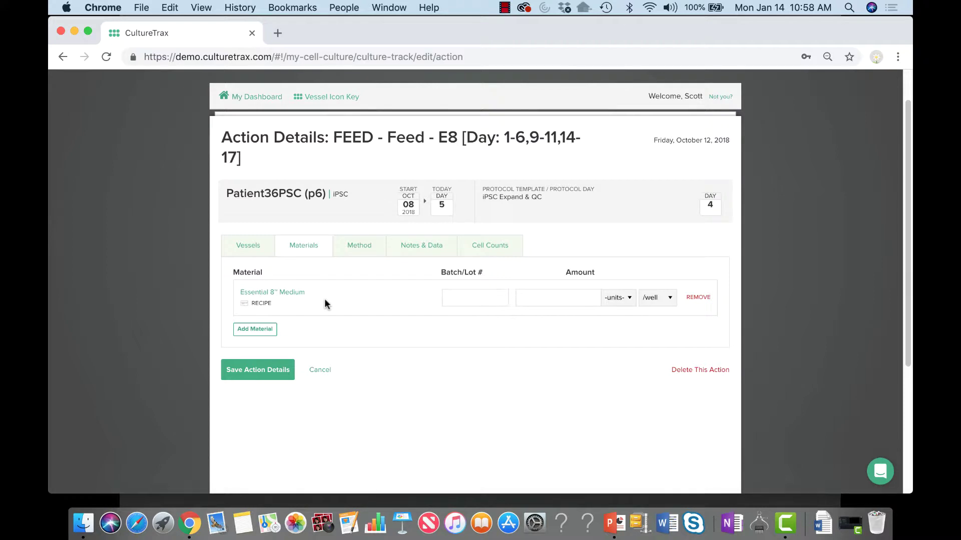
click(471, 297)
text(hdhdjj)
click(557, 297)
text(2)
click(628, 298)
click(615, 318)
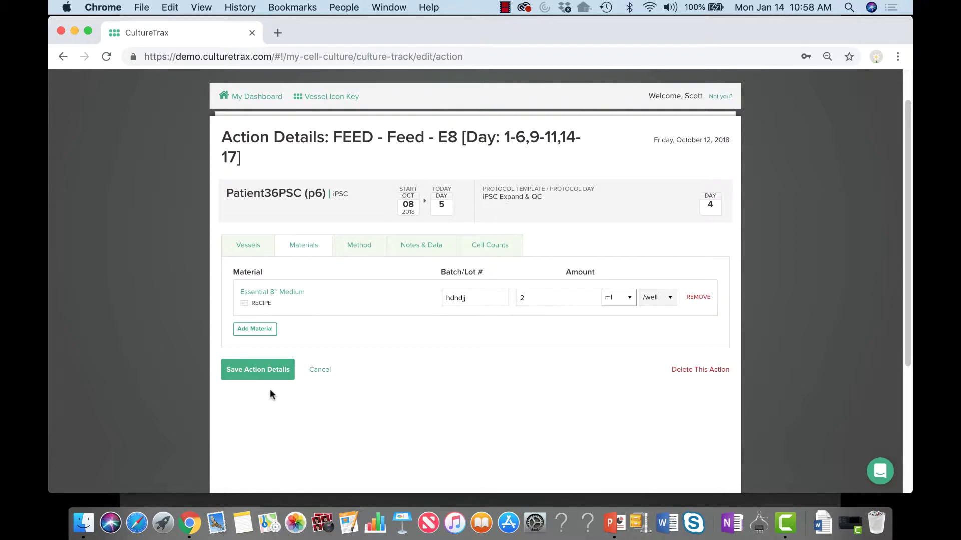
click(266, 371)
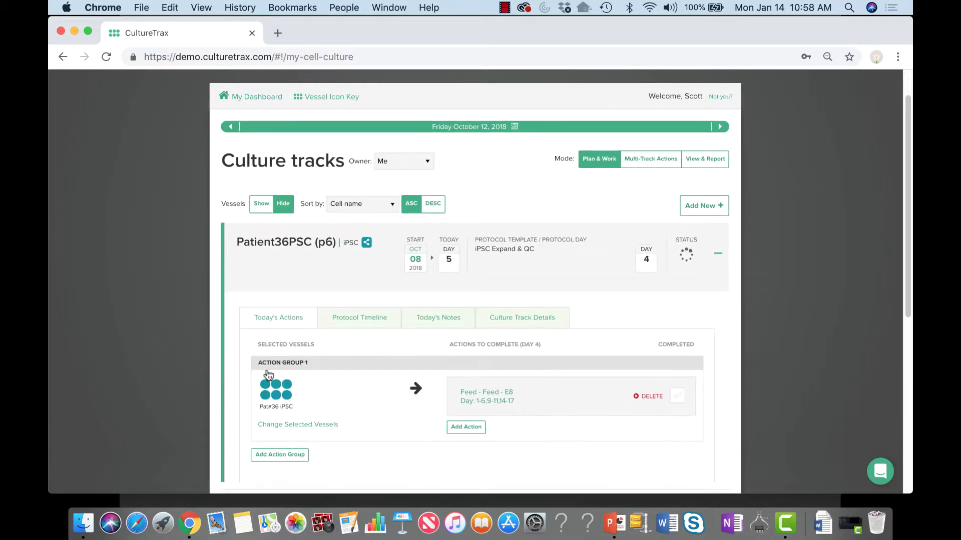
- Mark Patient36PSC's Feed - E8 action as completed and the culture track as complete for today
scroll(268, 375, down, 3)
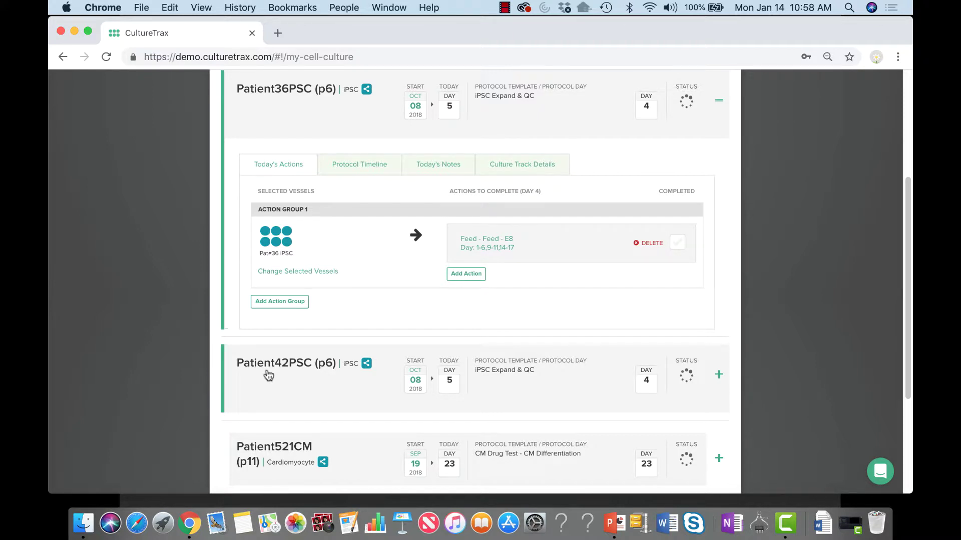
click(681, 244)
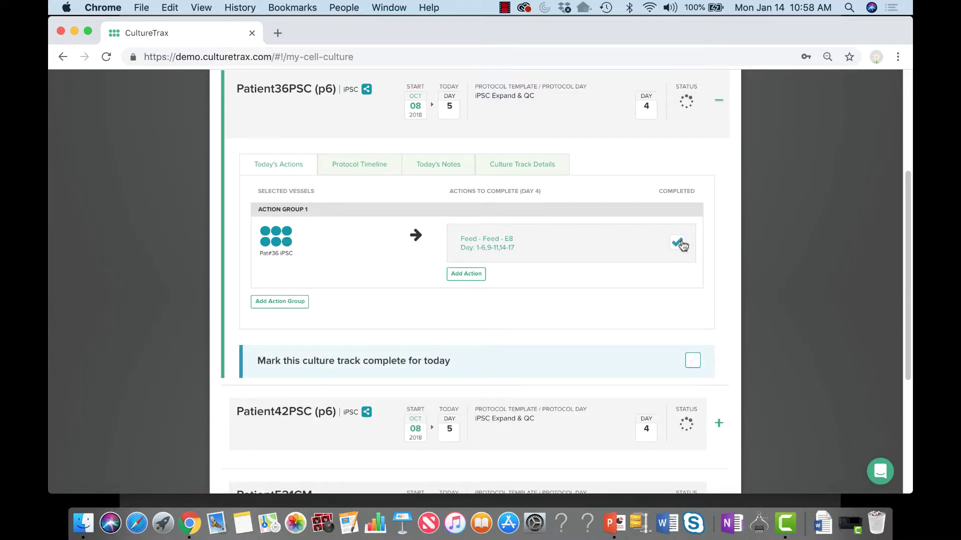
click(693, 361)
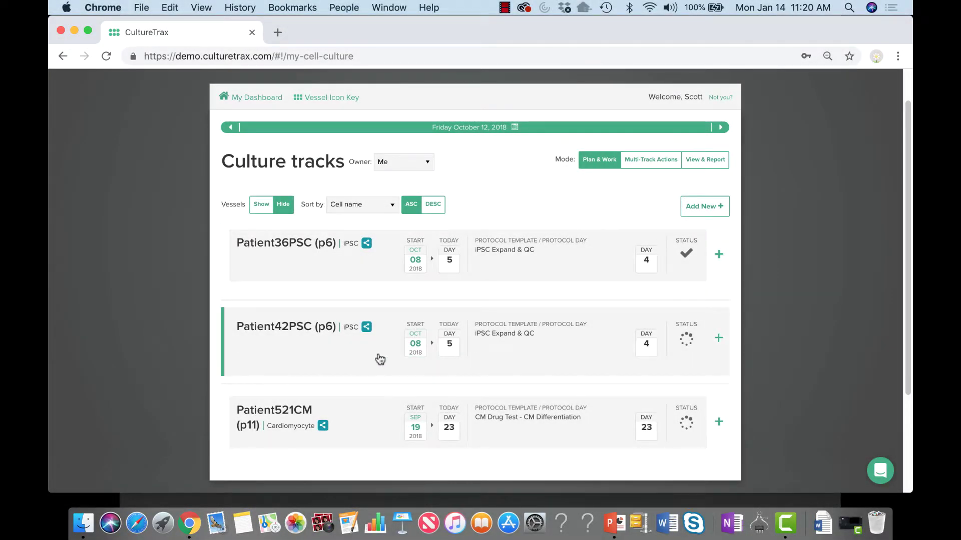
- Expand the Patient42PSC (p6) culture track and review its notes for today, returning to today's actions
click(380, 360)
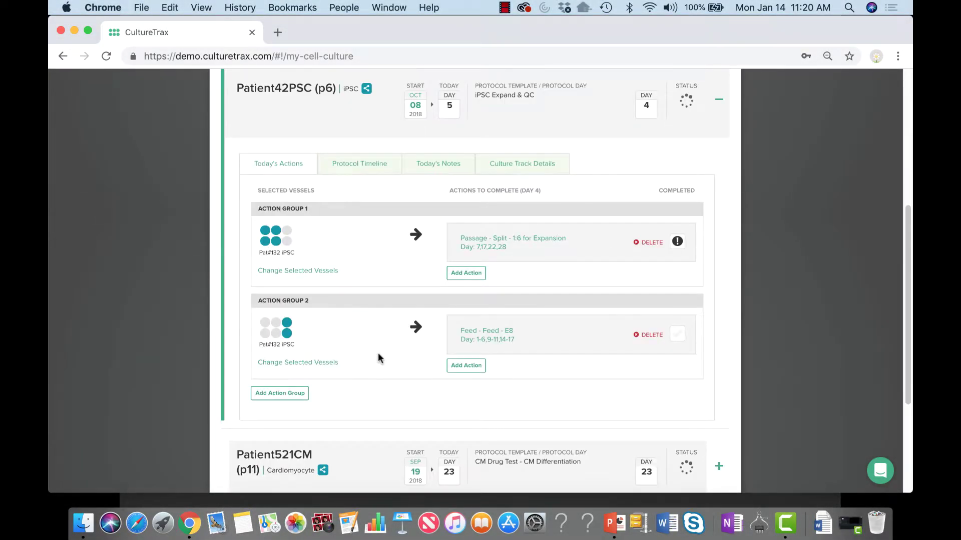
click(439, 164)
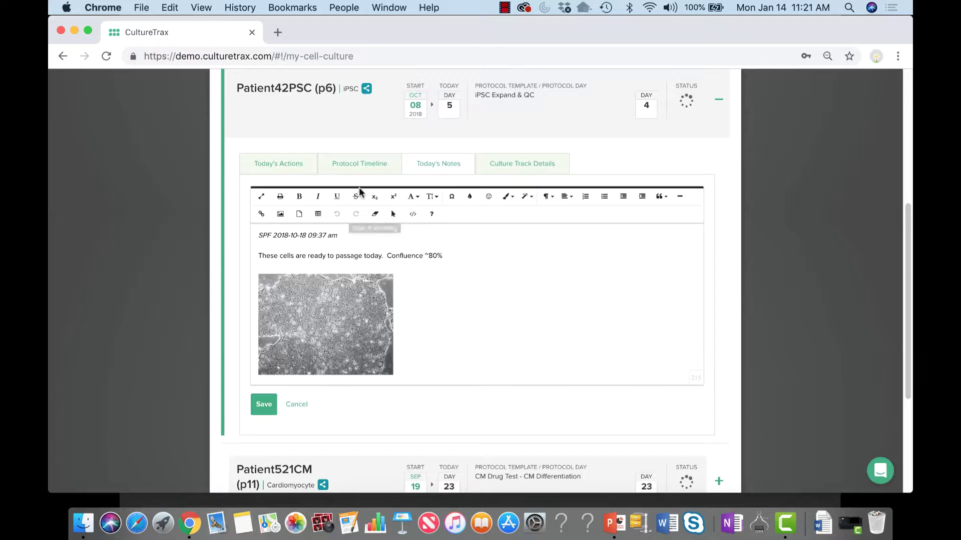
click(296, 165)
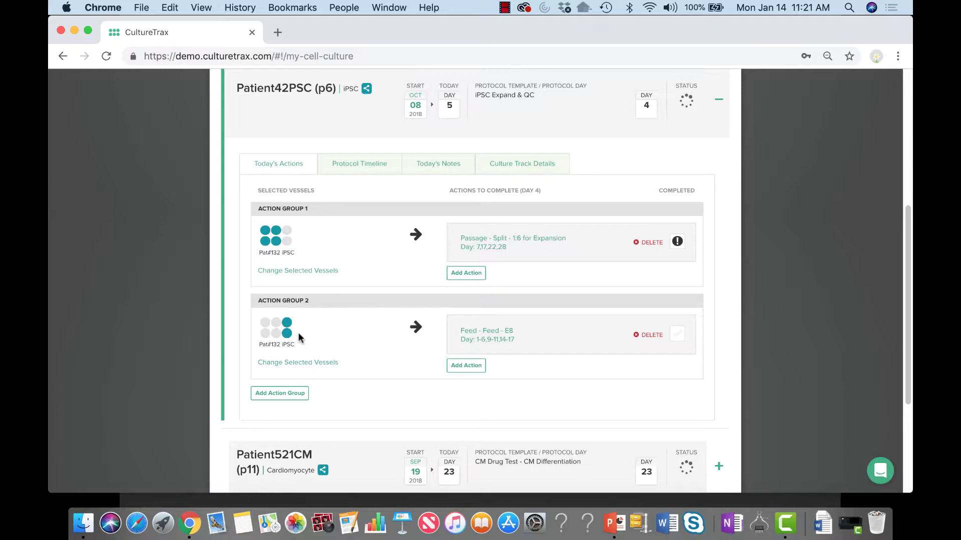
- In Patient42PSC's Passage - Split - 1:6 for Expansion action, create four 100 mm dishes as new ending vessels
click(483, 244)
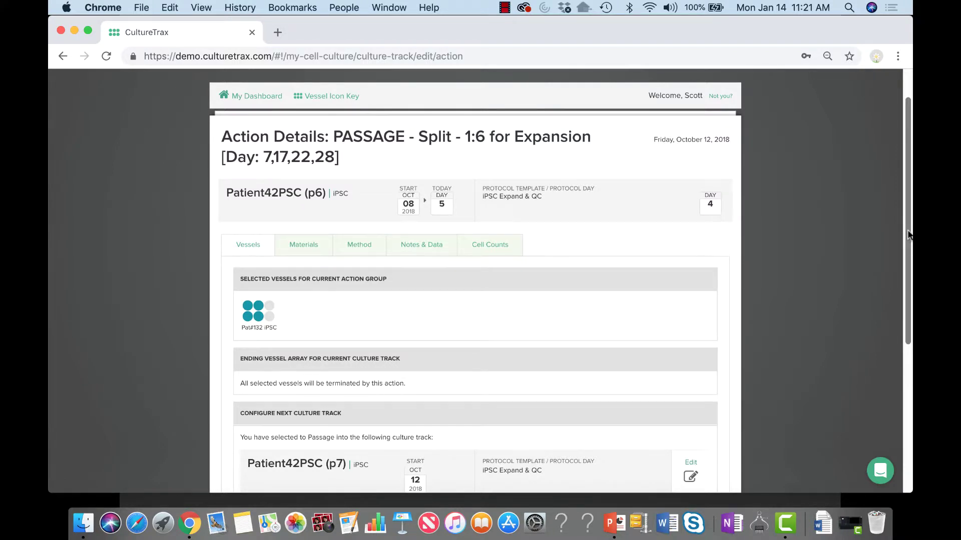
drag(909, 235, 906, 305)
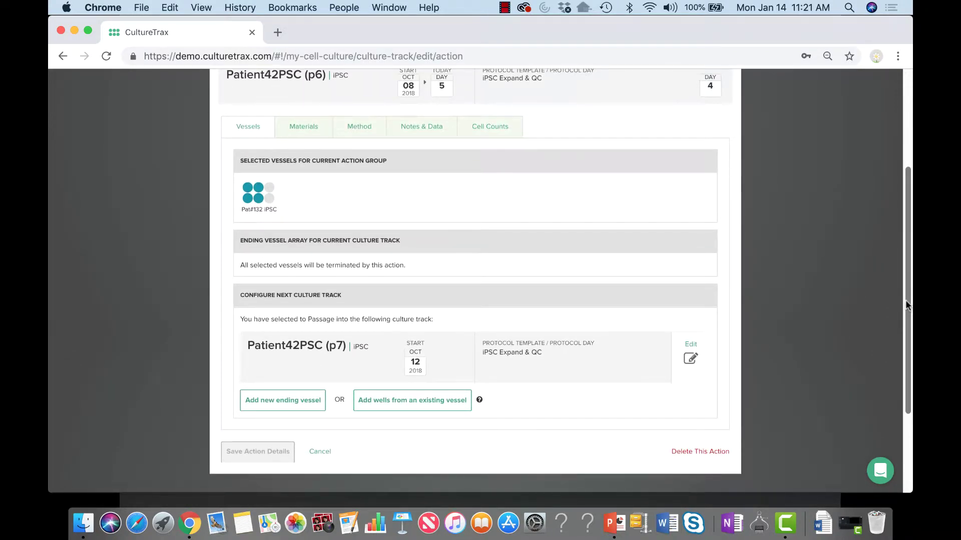
click(288, 408)
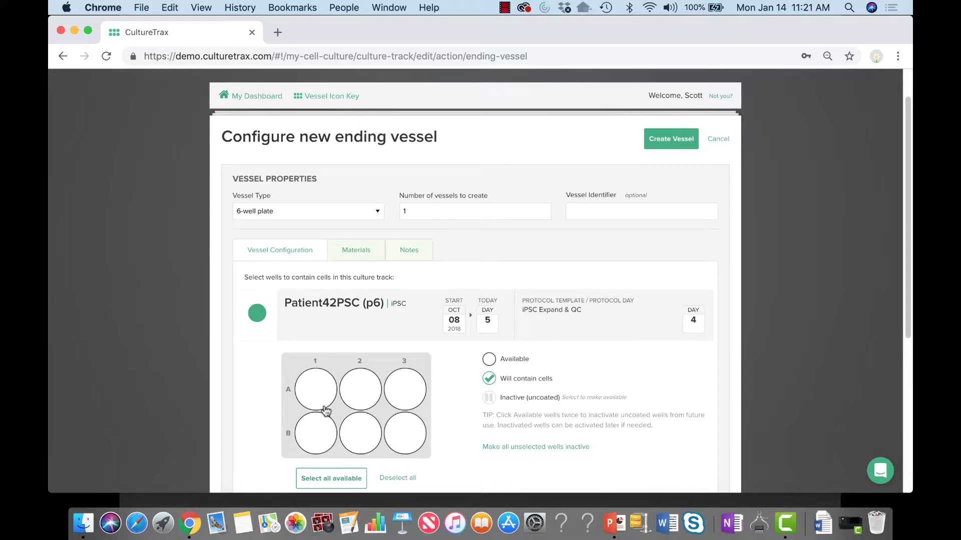
click(378, 213)
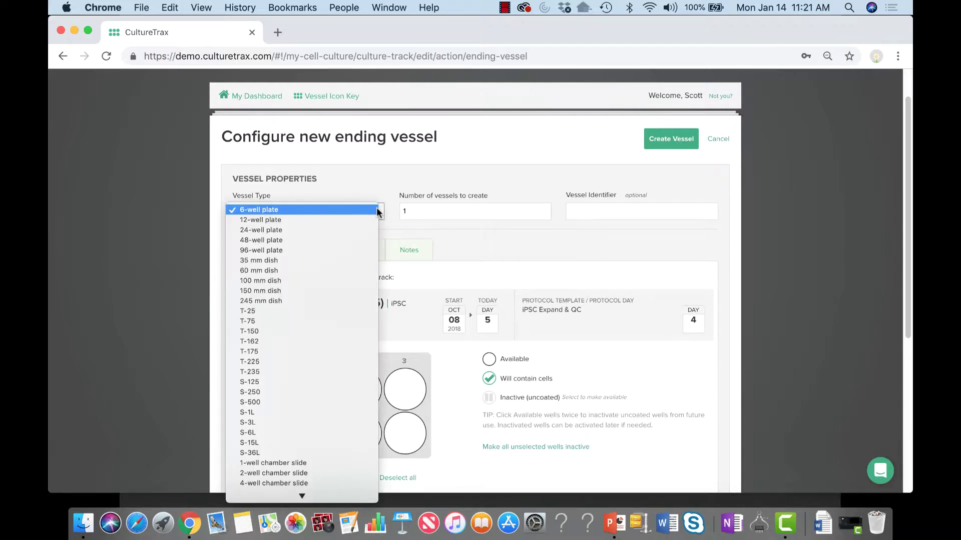
click(273, 280)
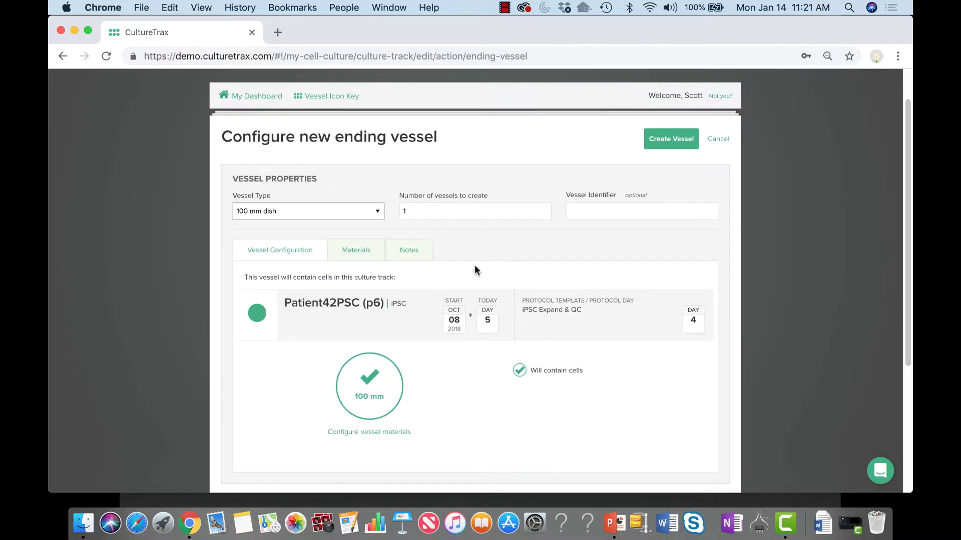
double_click(429, 211)
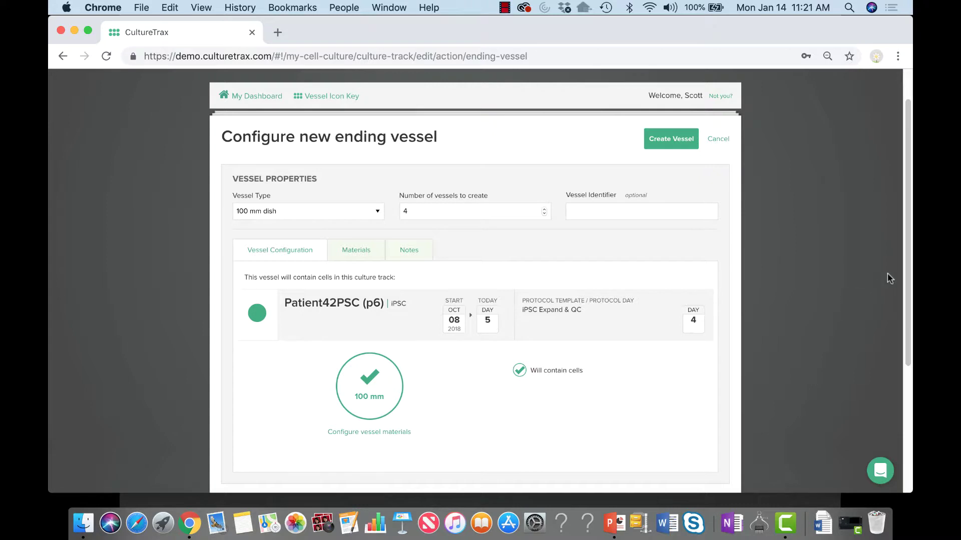
scroll(907, 268, down, 3)
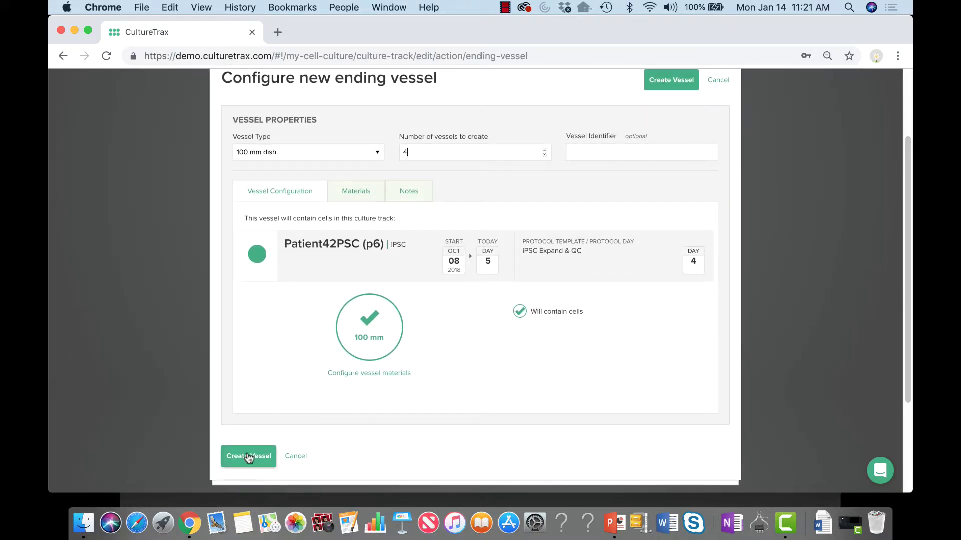
click(248, 457)
- Review the passage action's materials, including the 0.5 mM EDTA in DPBS recipe, and save the action details
scroll(248, 456, down, 3)
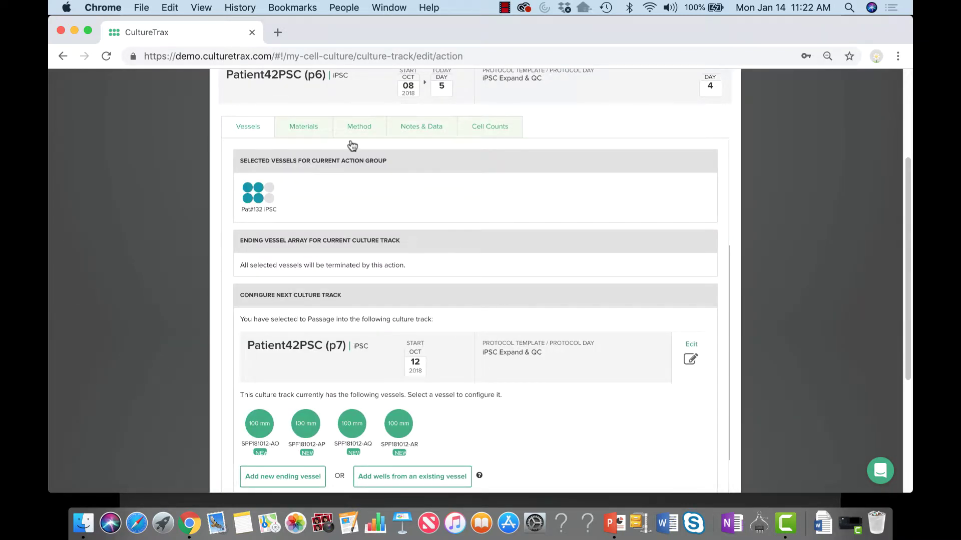
click(312, 130)
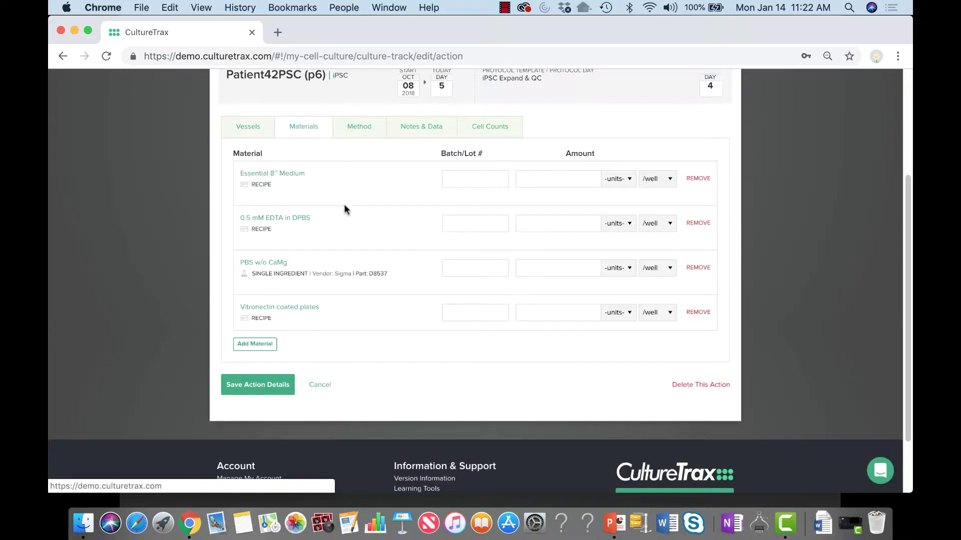
click(274, 224)
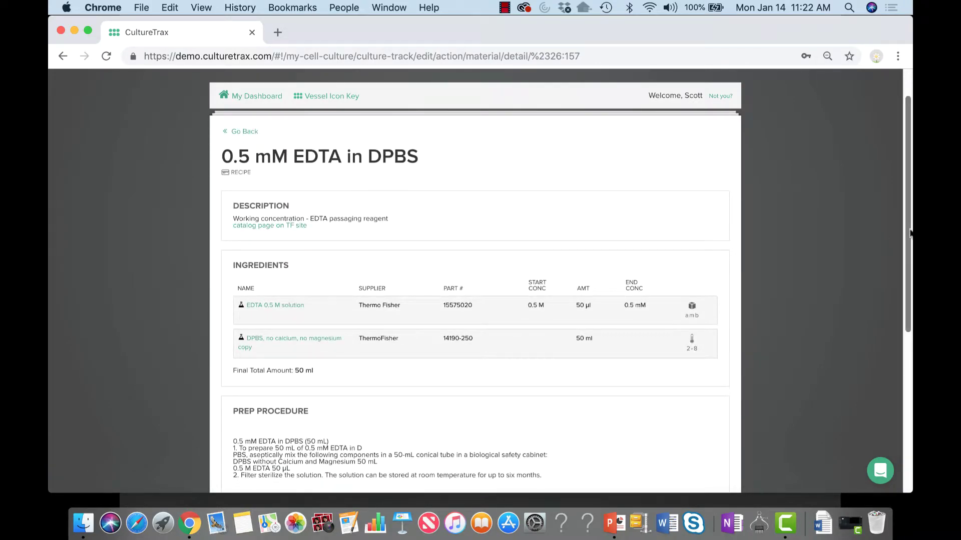
drag(909, 233, 910, 258)
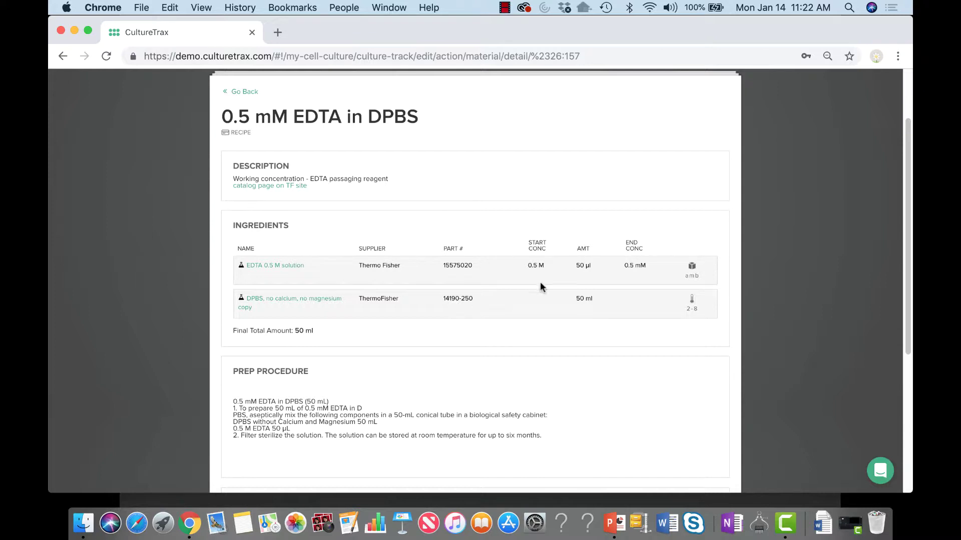
click(242, 92)
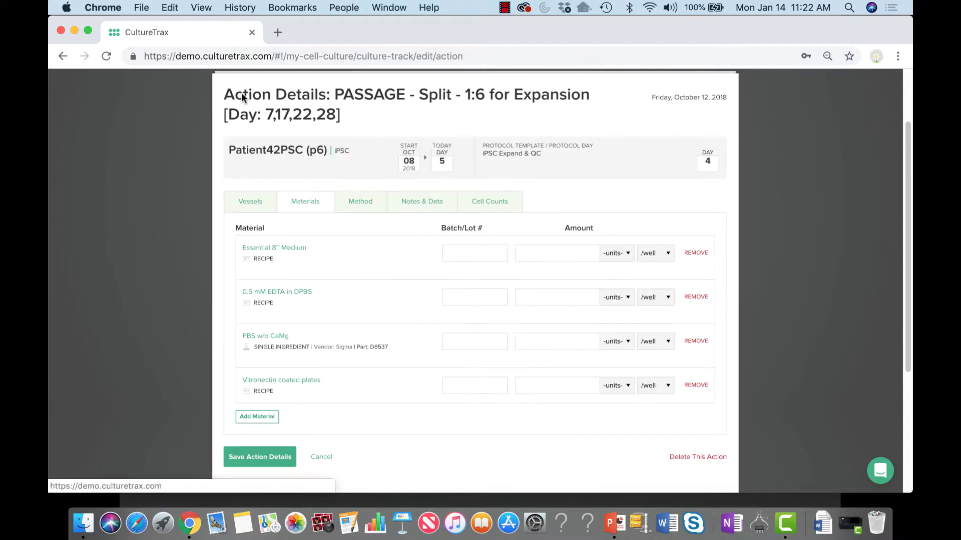
scroll(311, 274, down, 3)
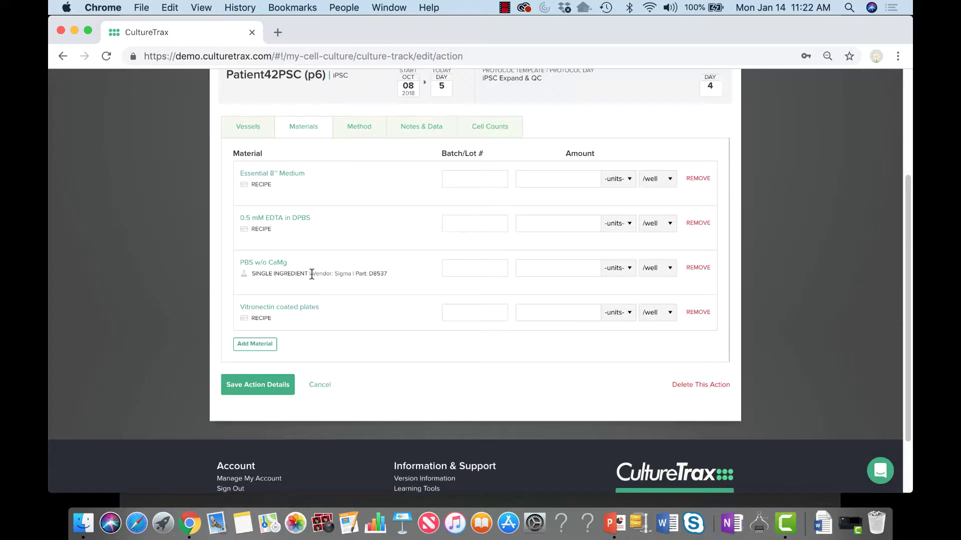
click(246, 392)
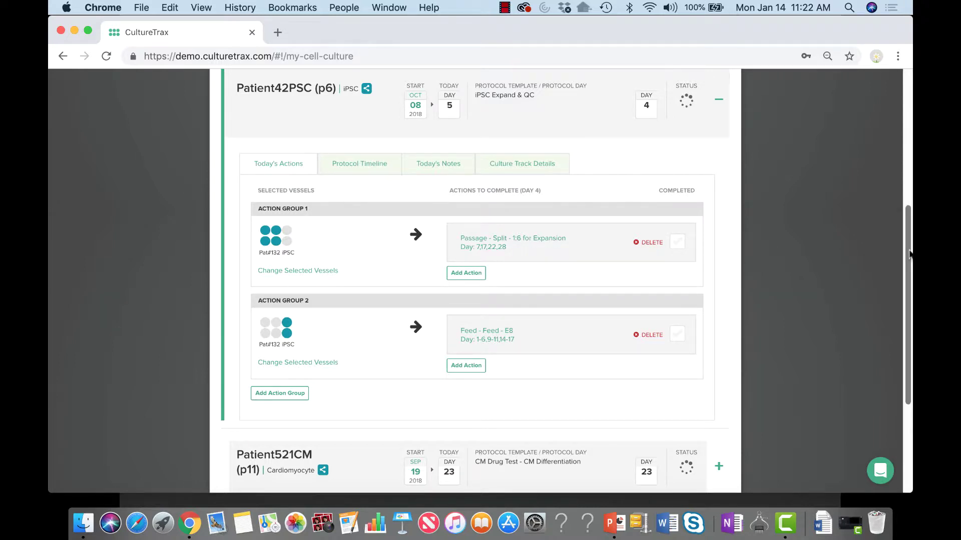
- Show the vessels on all culture tracks and examine Patient42PSC's starting and ending vessels
drag(910, 254, 904, 165)
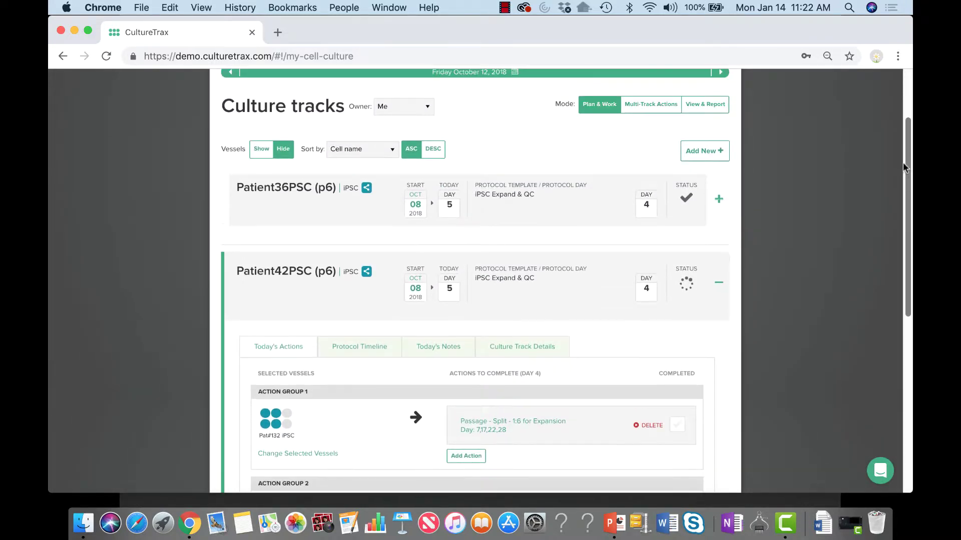
click(261, 149)
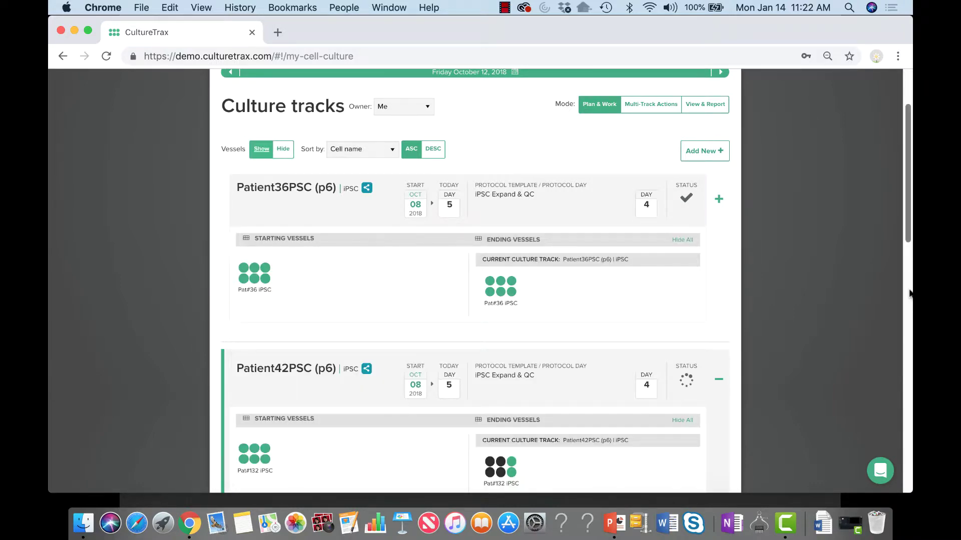
scroll(900, 225, down, 6)
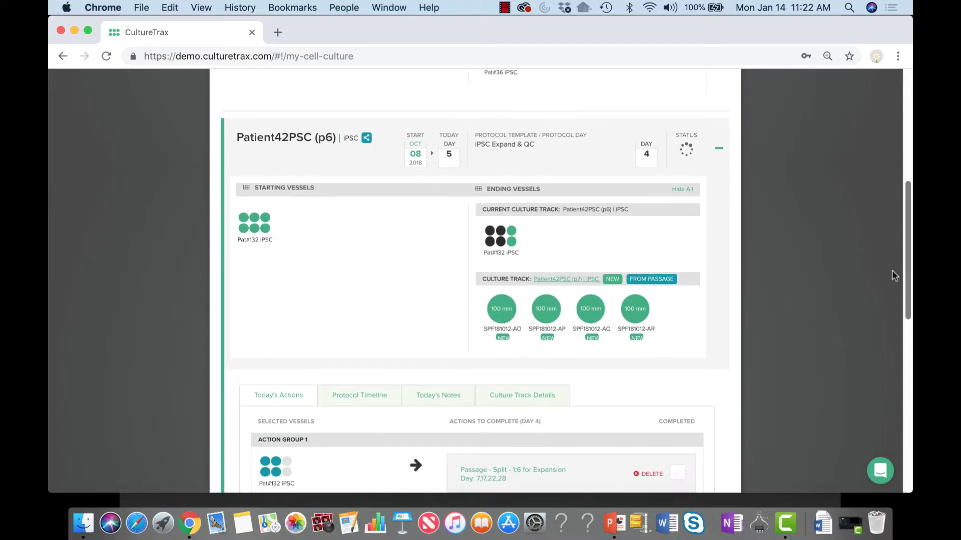
scroll(889, 291, down, 1)
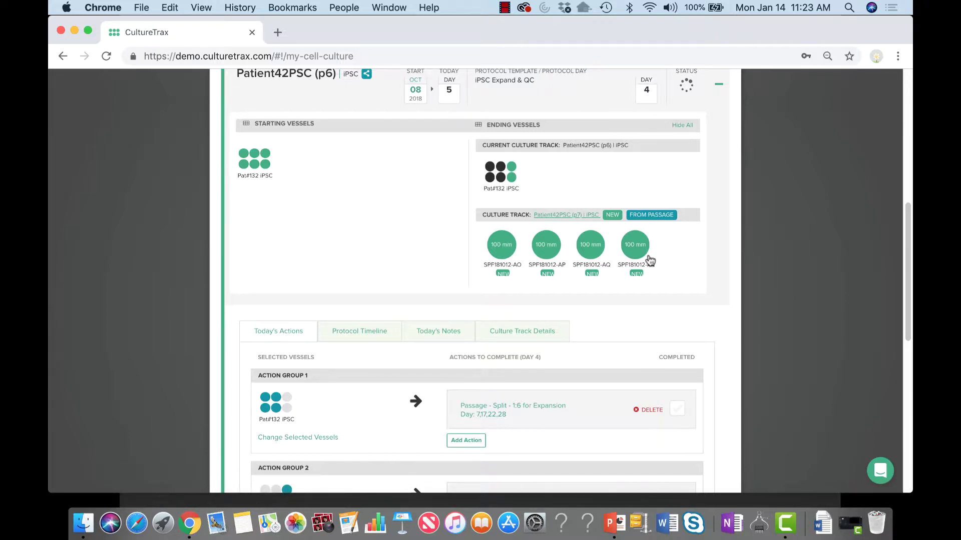
- Mark Patient42PSC's passage and feed actions as completed and the culture track as complete for today
drag(908, 250, 906, 279)
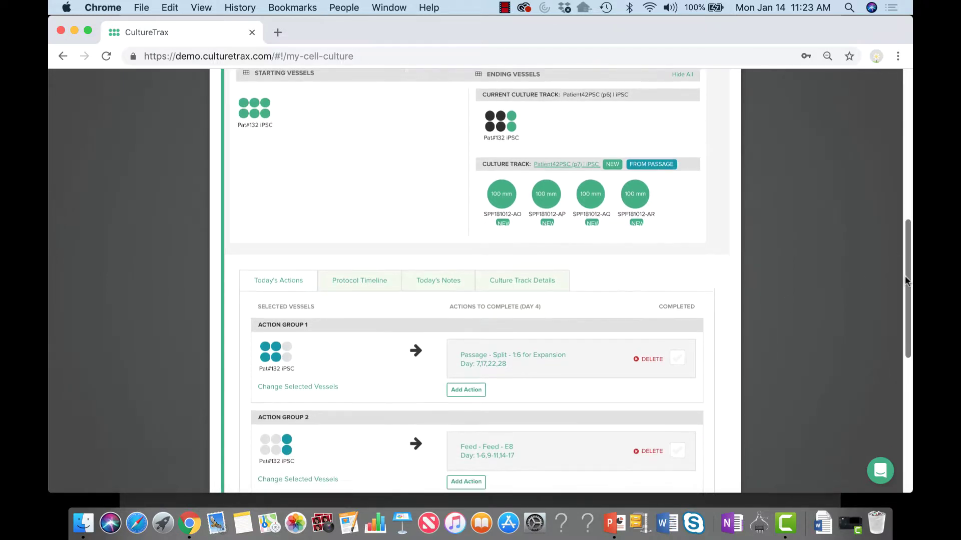
scroll(905, 279, down, 4)
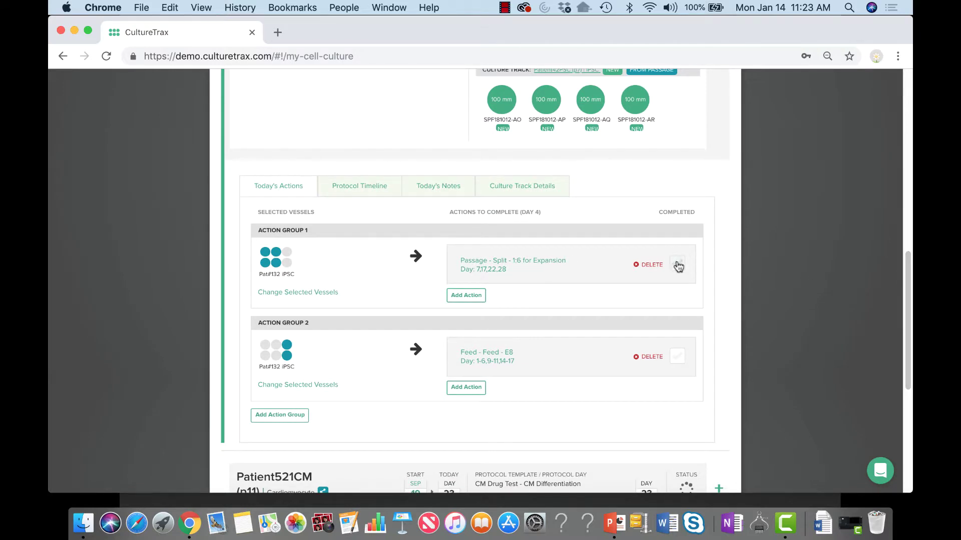
click(679, 266)
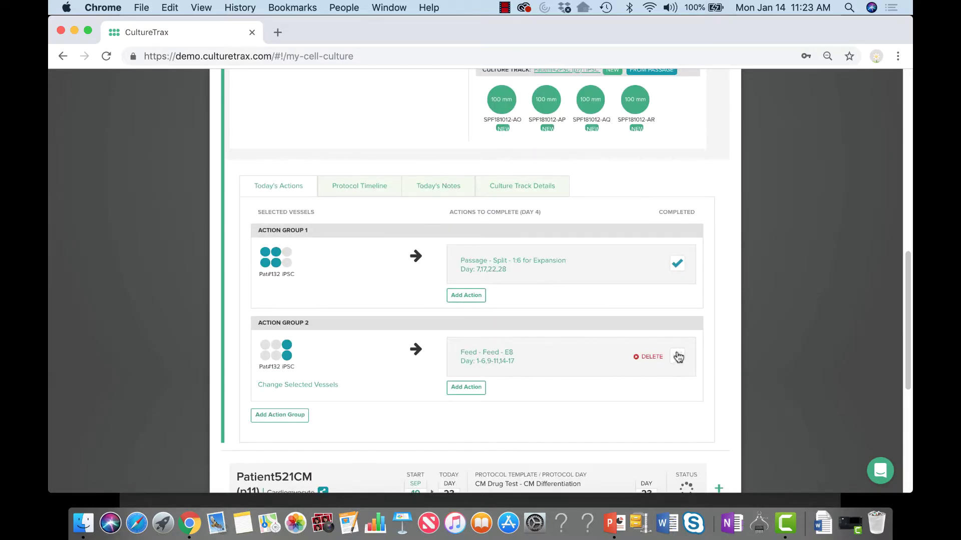
click(677, 356)
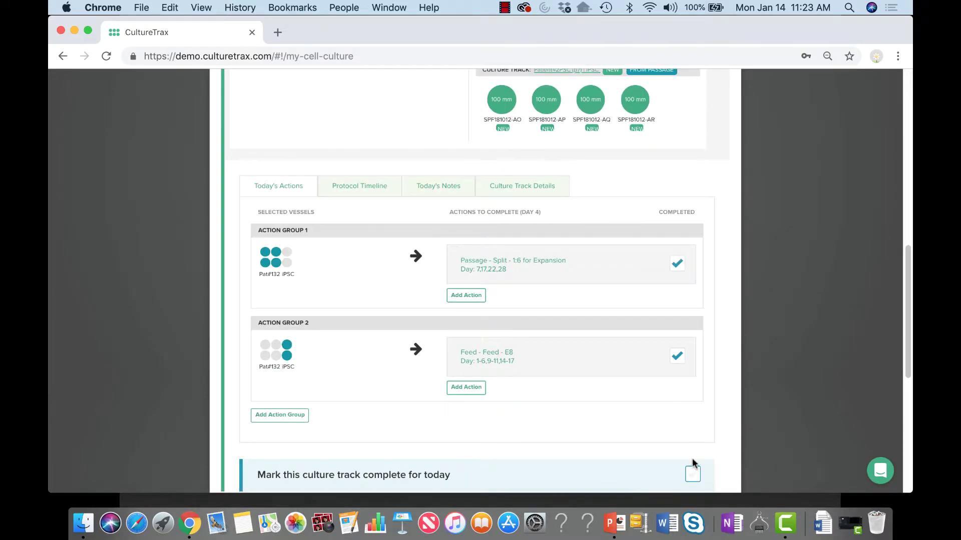
click(693, 474)
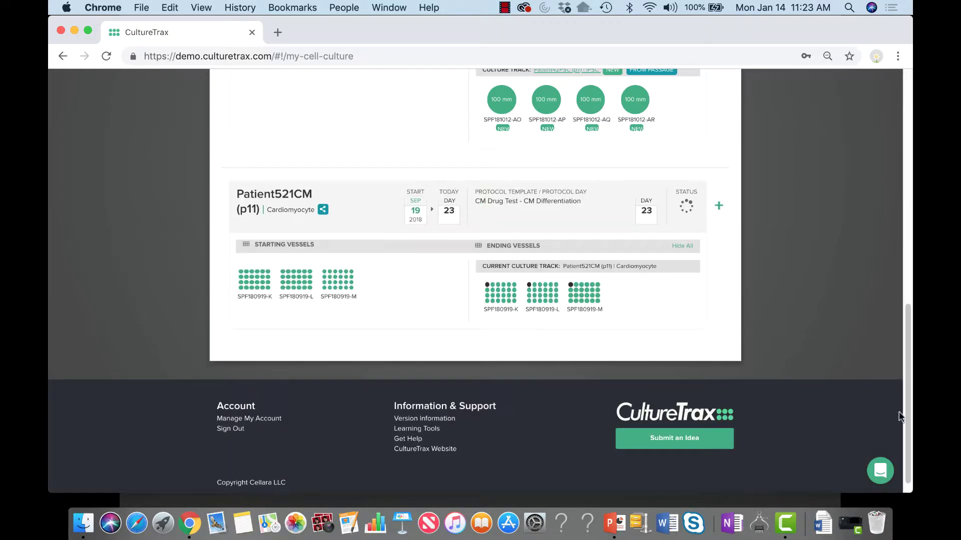
scroll(907, 407, down, 2)
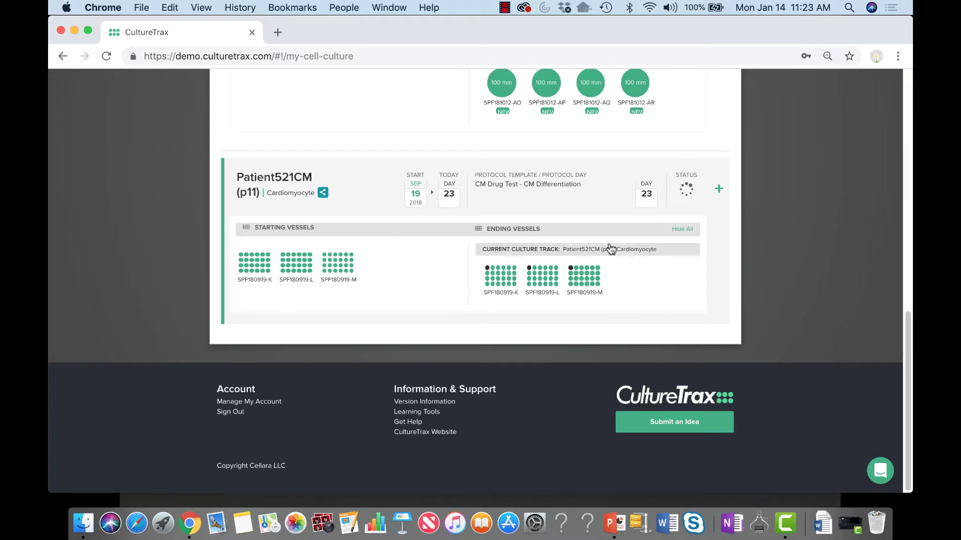
- Review the materials of Patient521CM's Endpoint Assay - TaqMan CM Diff qPCR assay action and open the qPCR results linked in its notes
click(720, 189)
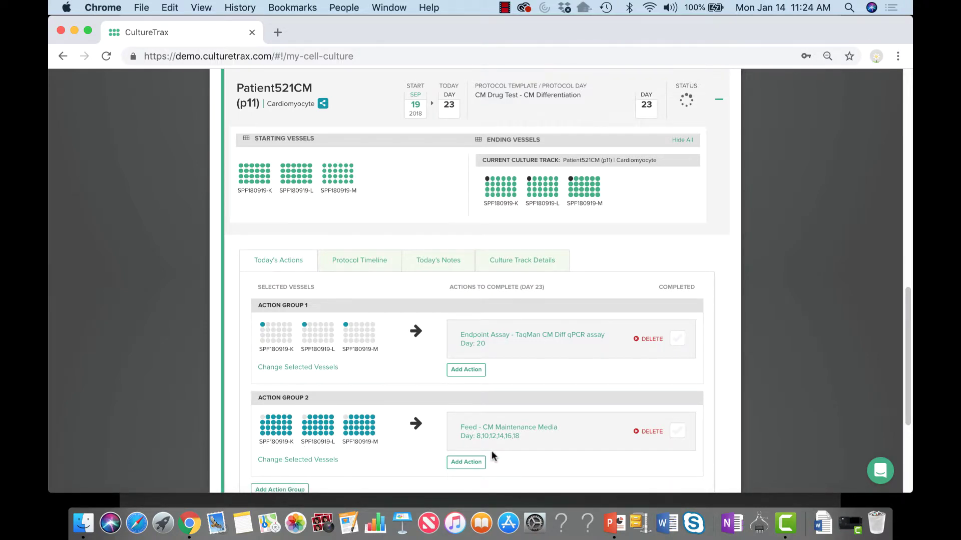
click(513, 341)
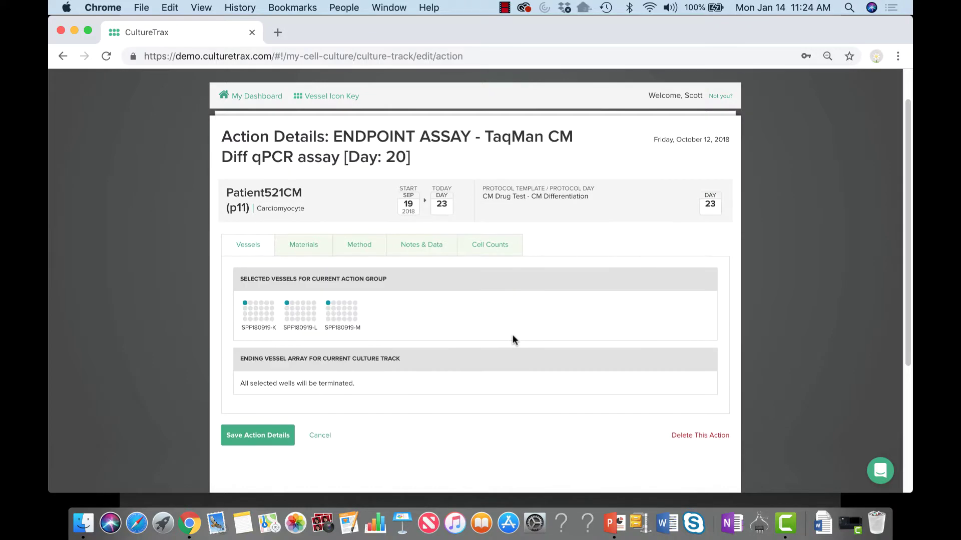
click(313, 244)
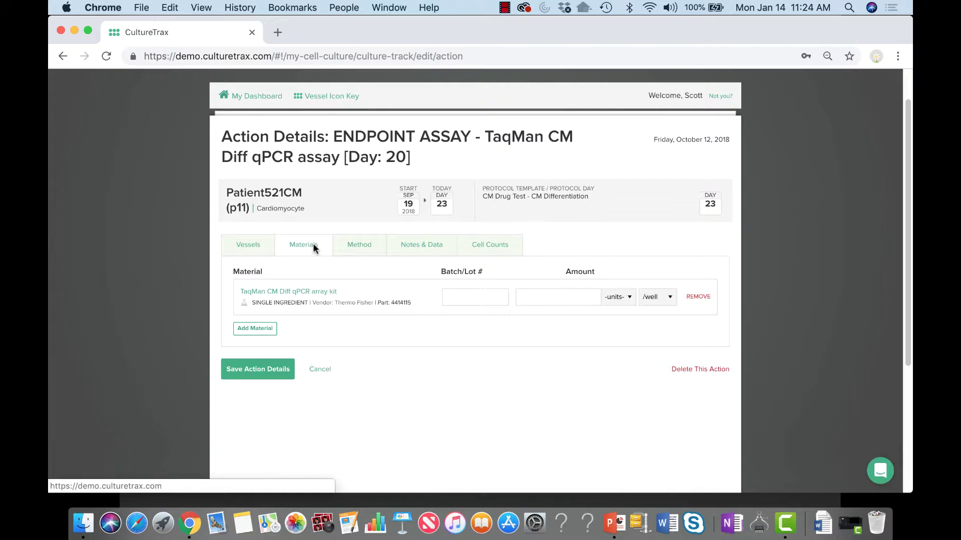
click(430, 245)
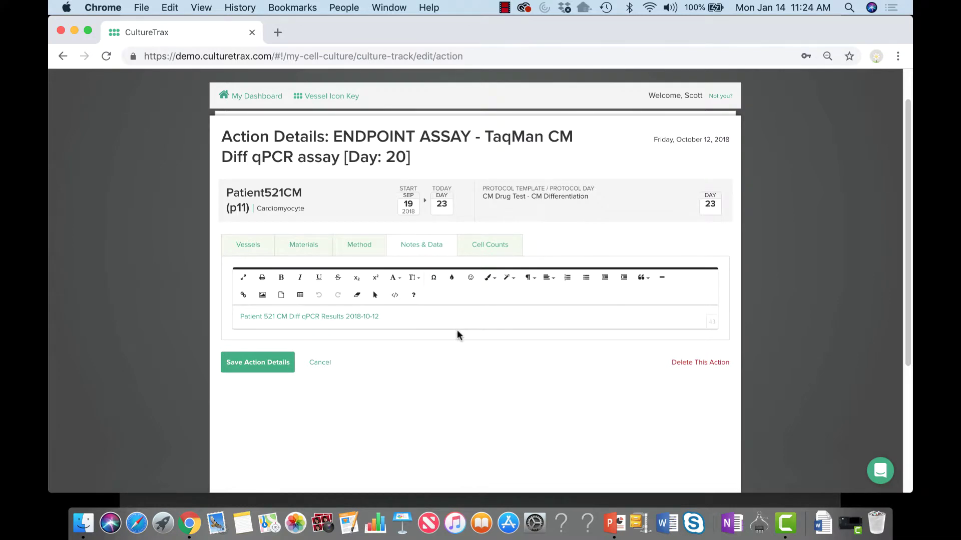
click(308, 322)
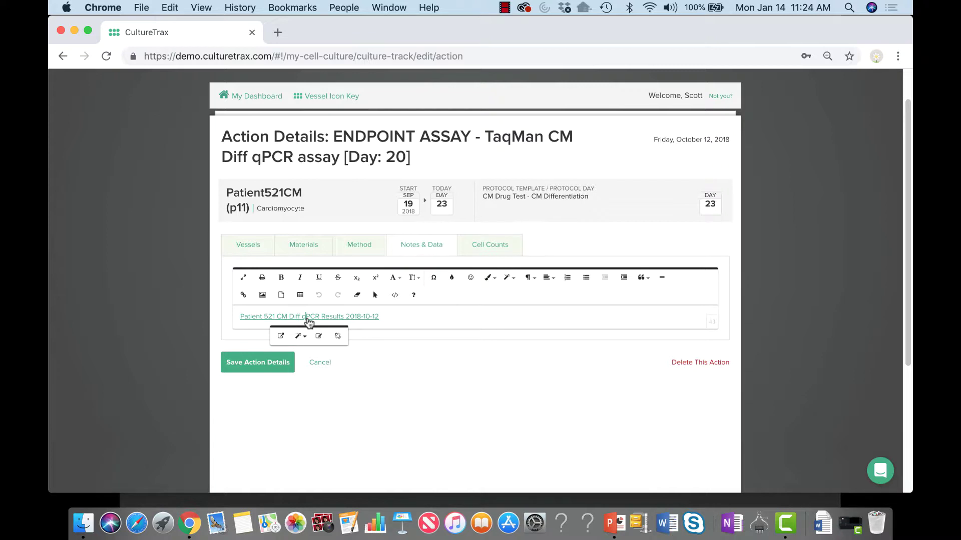
click(279, 336)
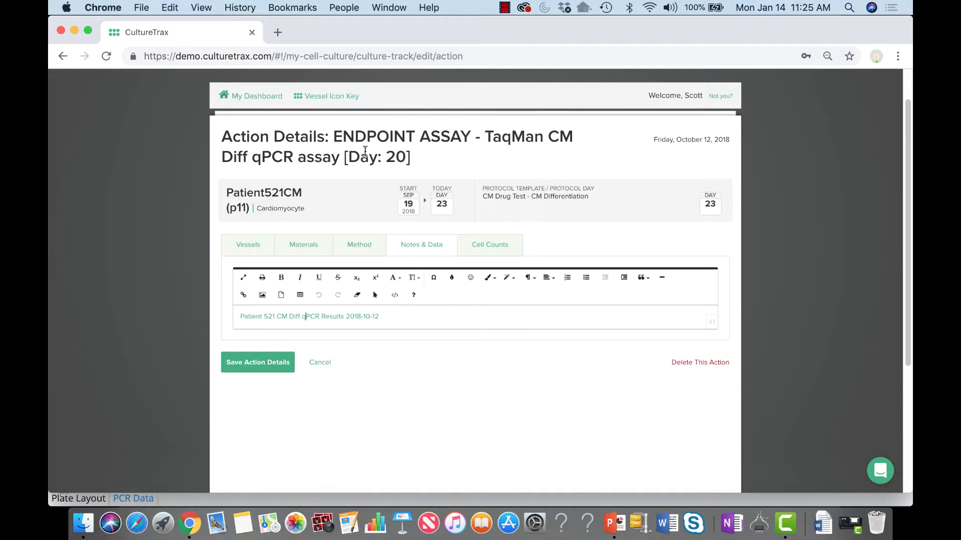
- Open the CM Drug Test - CM Differentiation protocol template for editing and examine its documents and action timeline
click(233, 97)
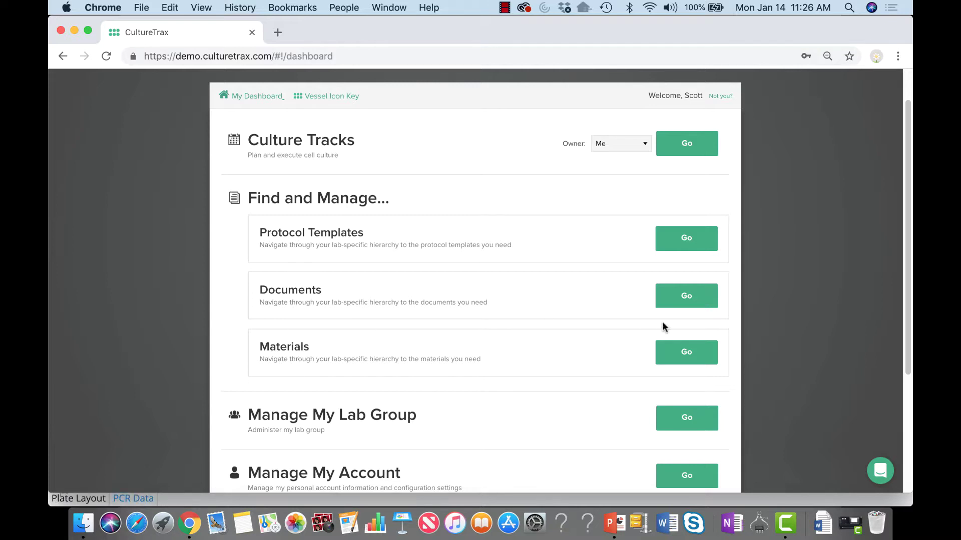
click(694, 239)
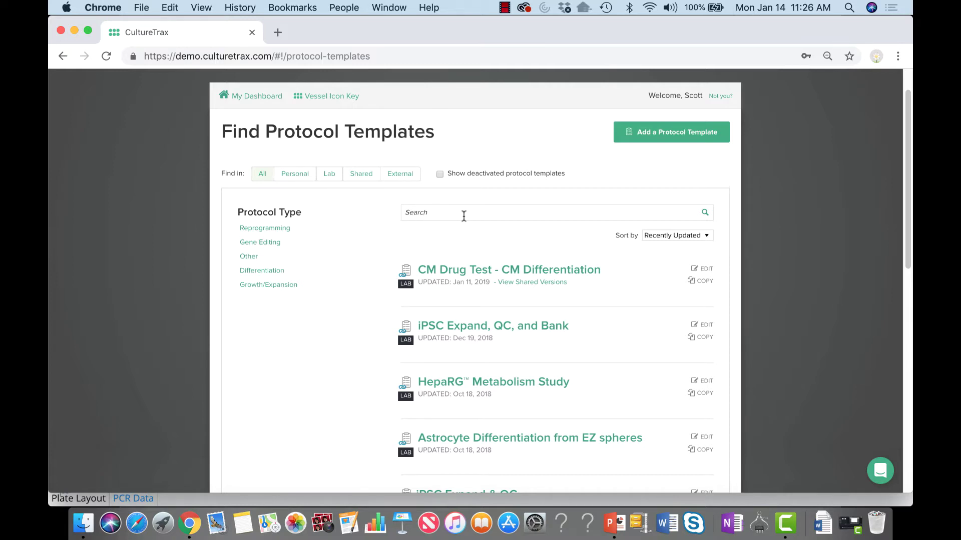
click(511, 274)
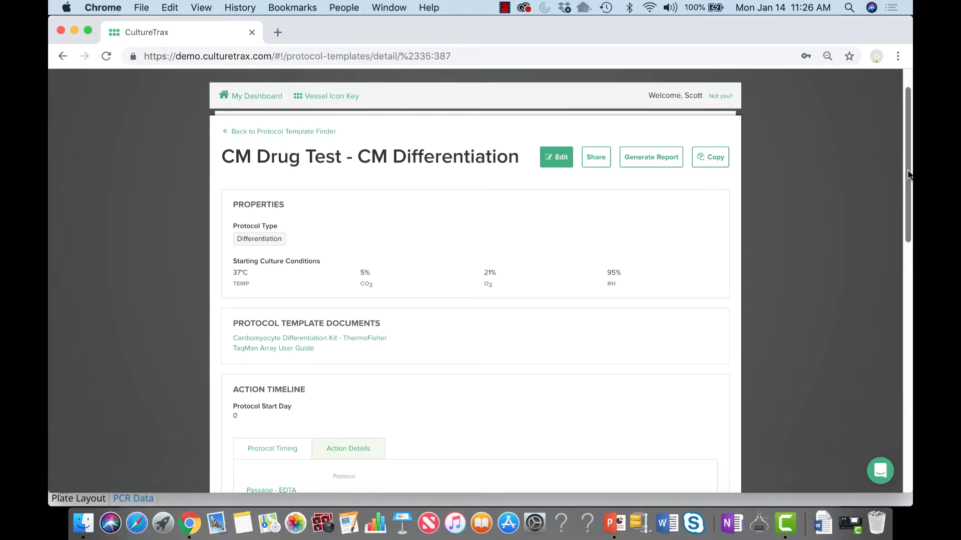
click(559, 158)
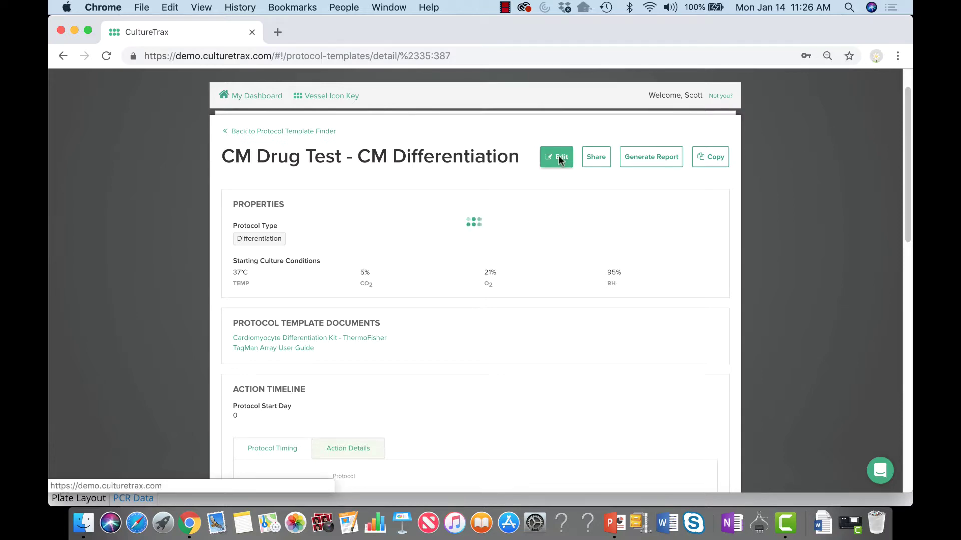
click(454, 177)
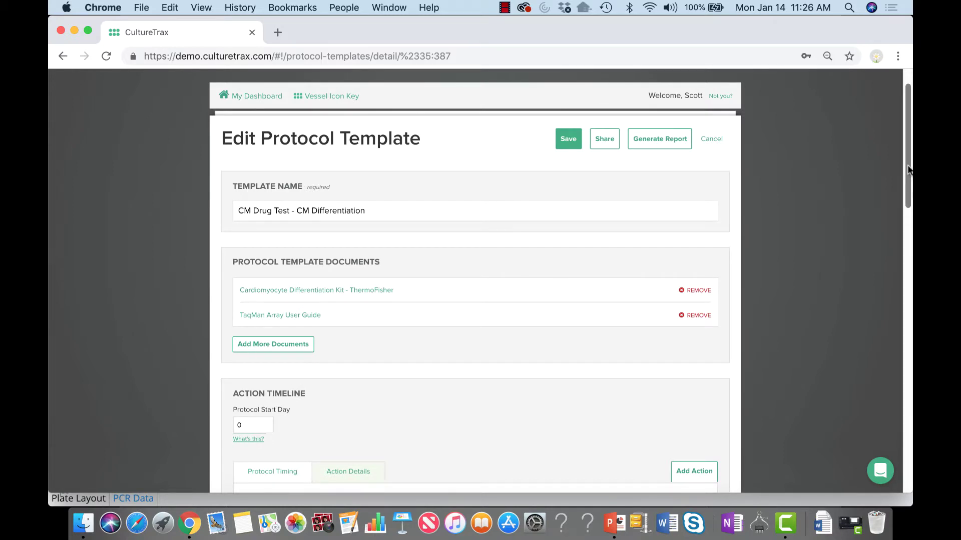
drag(907, 169, 885, 200)
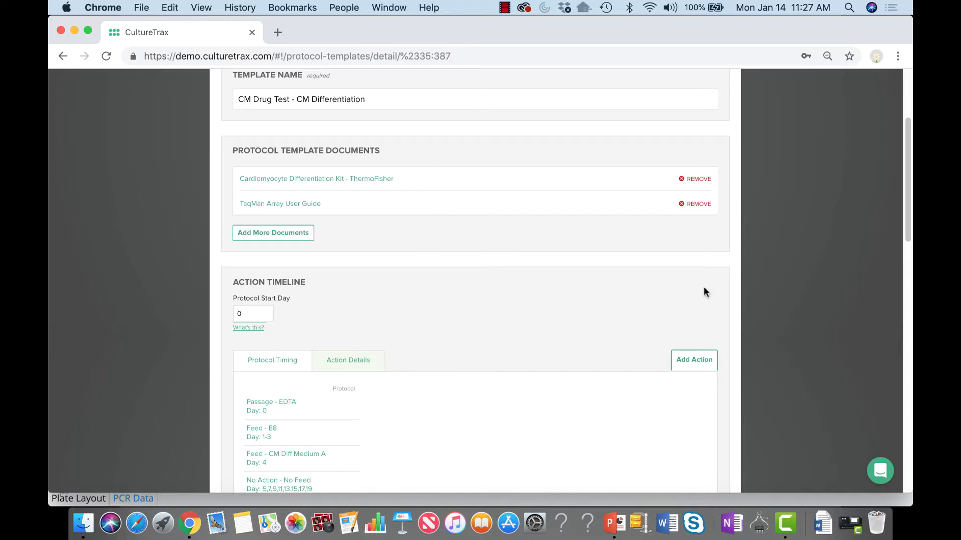
drag(907, 185, 904, 248)
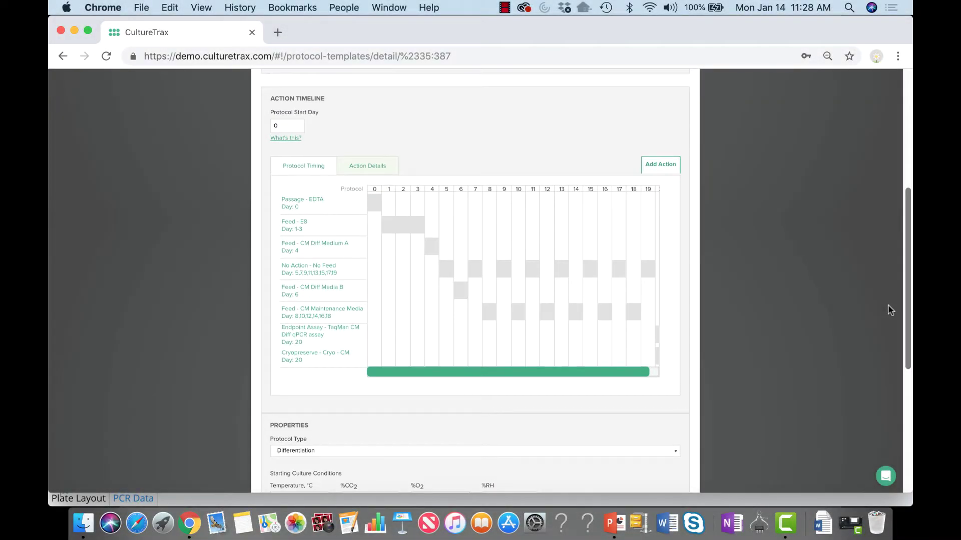
scroll(888, 310, up, 1)
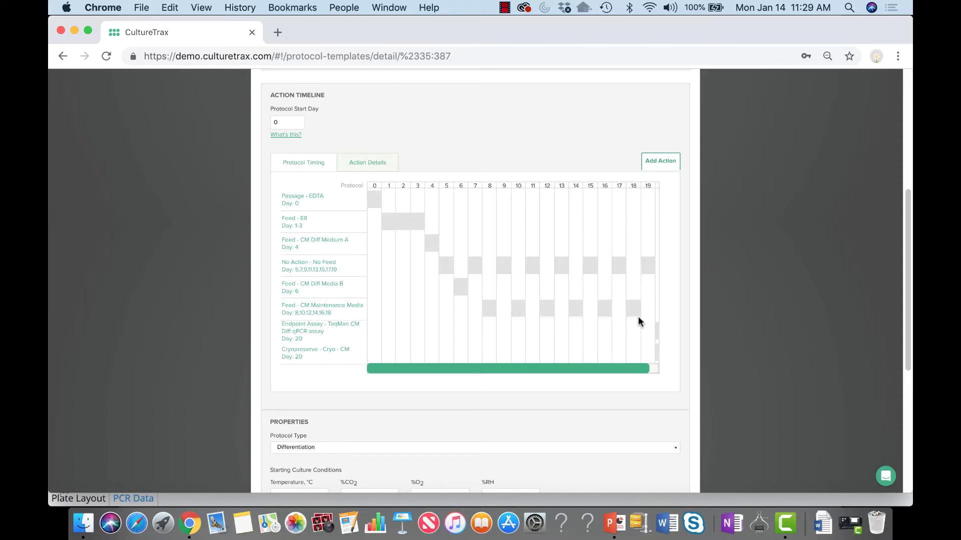
- Open the template's Passage - EDTA action for editing and review its materials and method
click(295, 201)
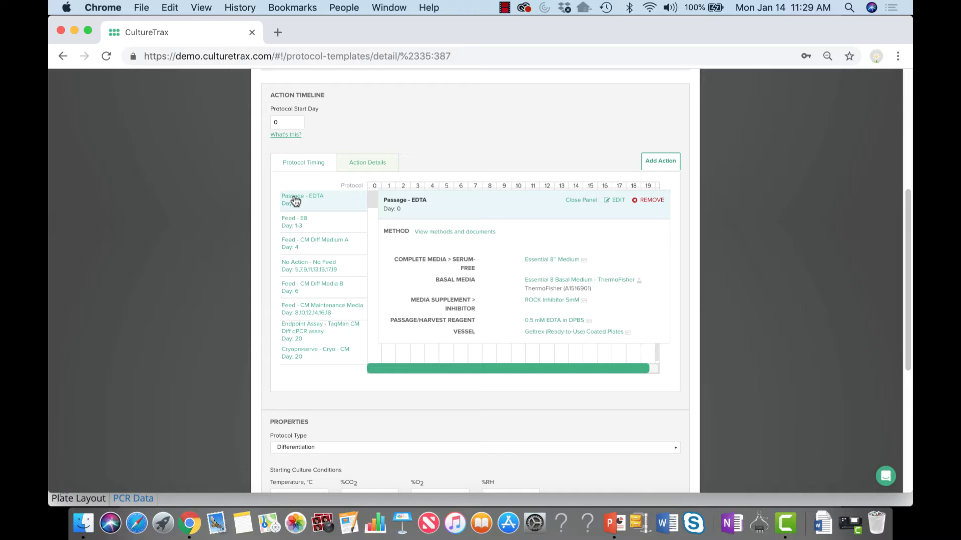
click(613, 202)
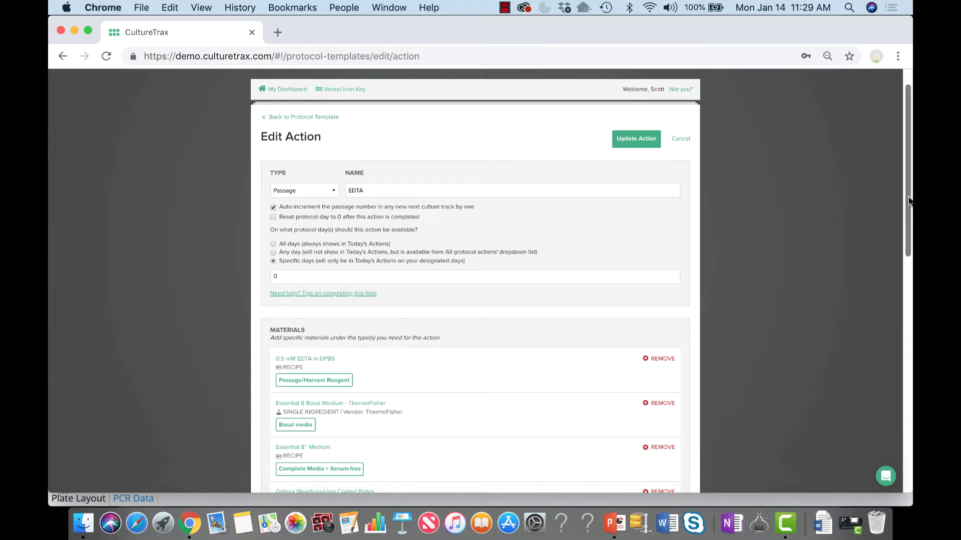
drag(907, 215, 905, 384)
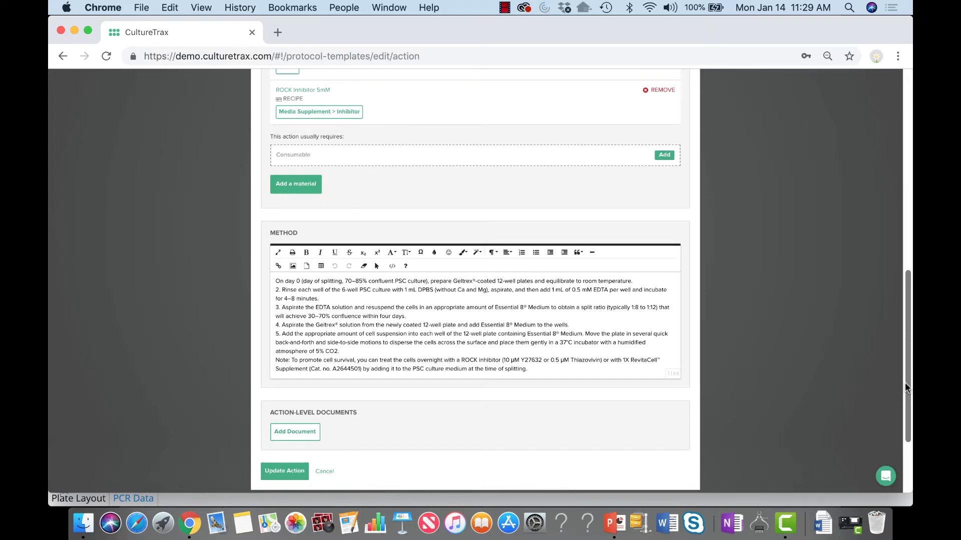
drag(905, 382, 891, 278)
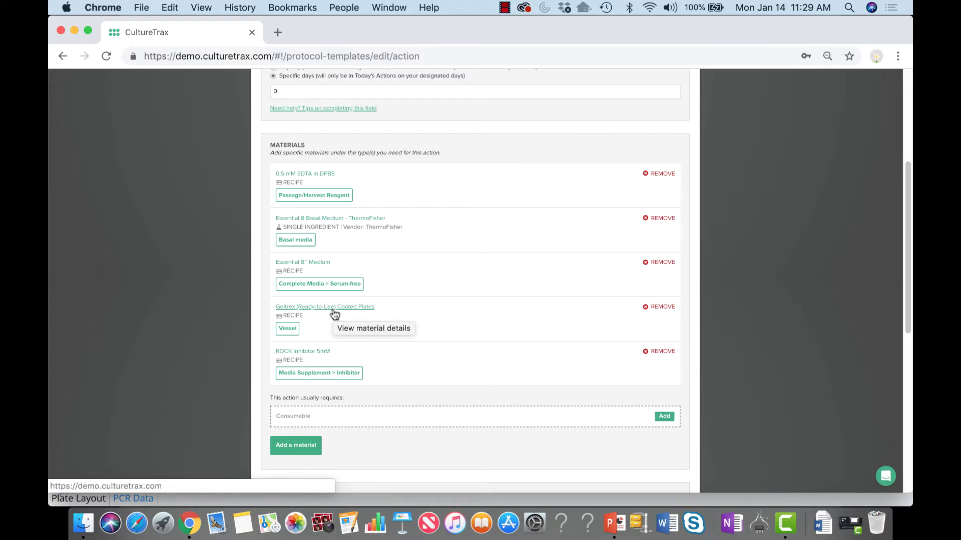
- In the Passage - EDTA action, replace the Geltrex (Ready-to-Use) Coated Plates material with Matrigel Coated Plates
click(661, 309)
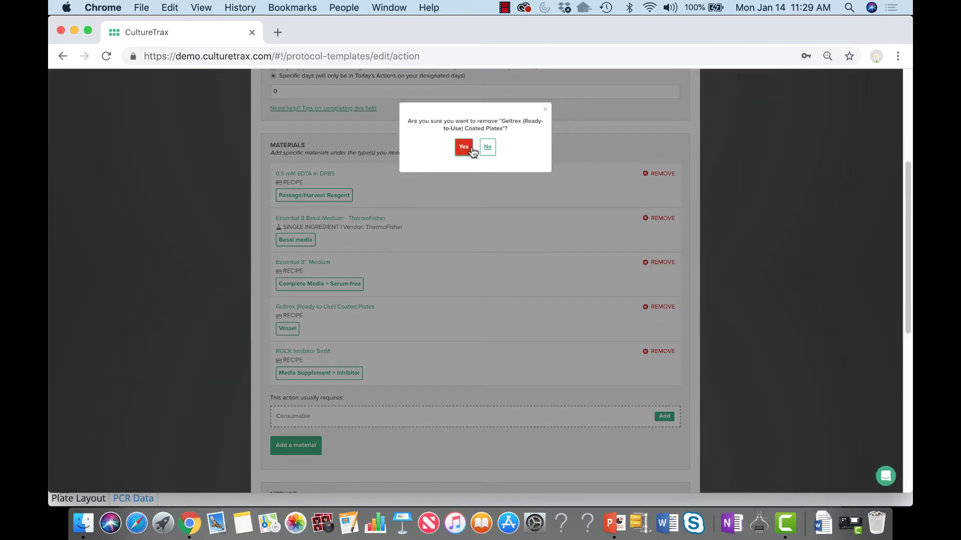
click(463, 147)
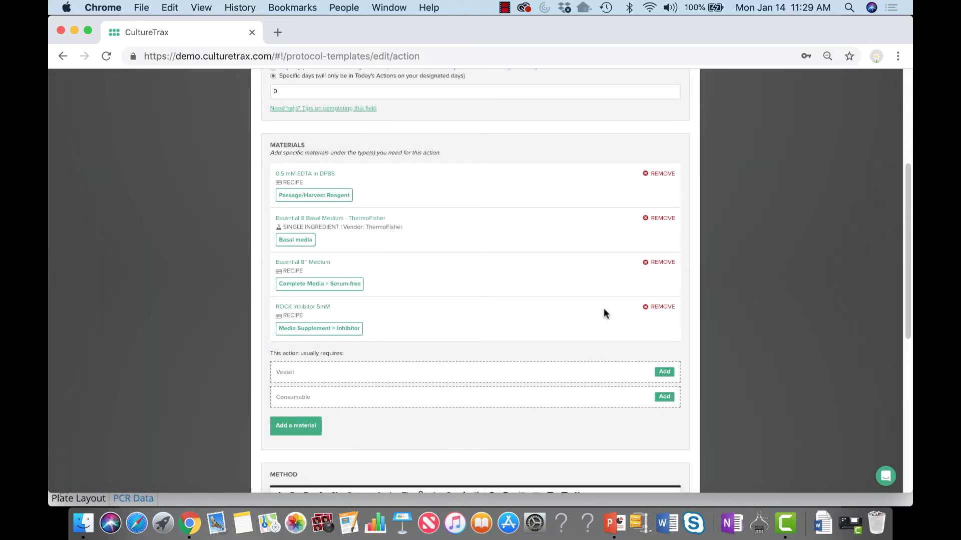
click(664, 372)
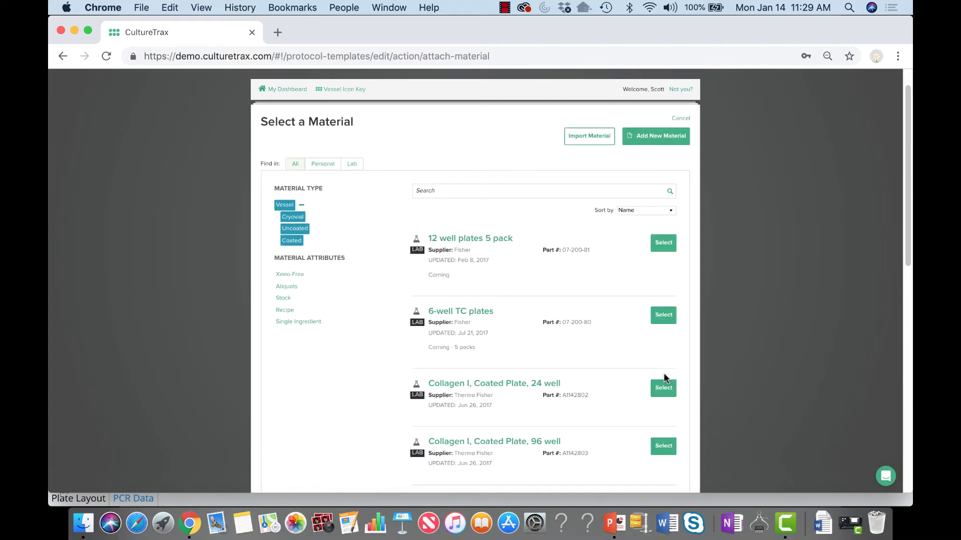
click(431, 192)
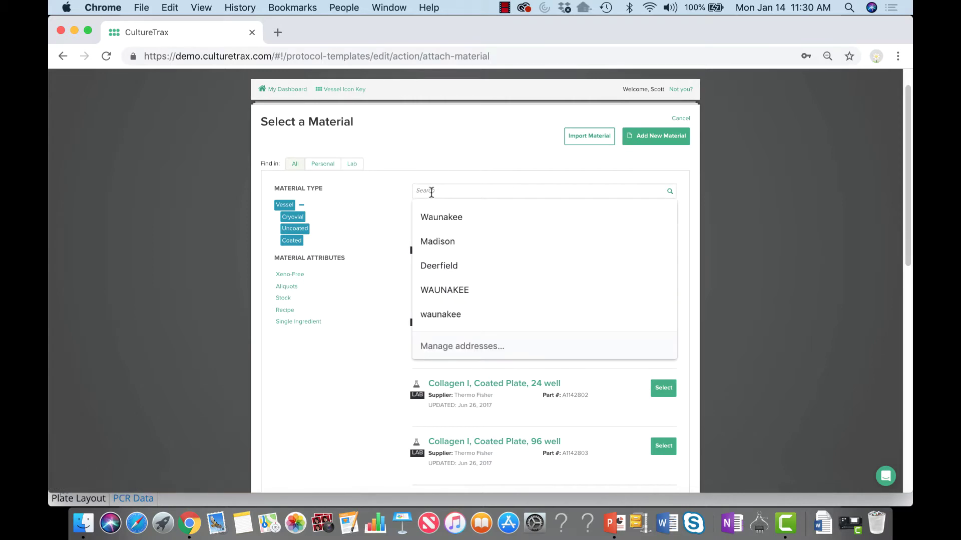
text(matri)
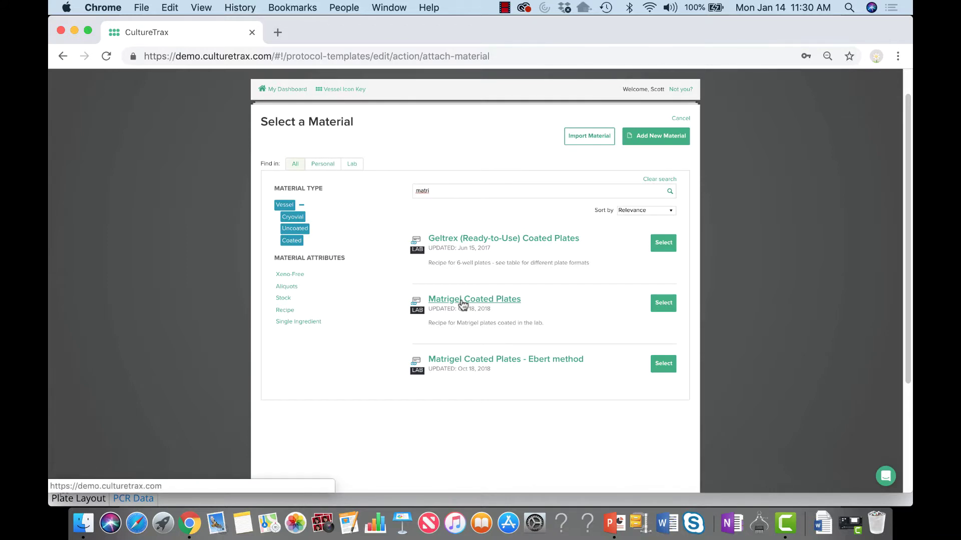
click(668, 306)
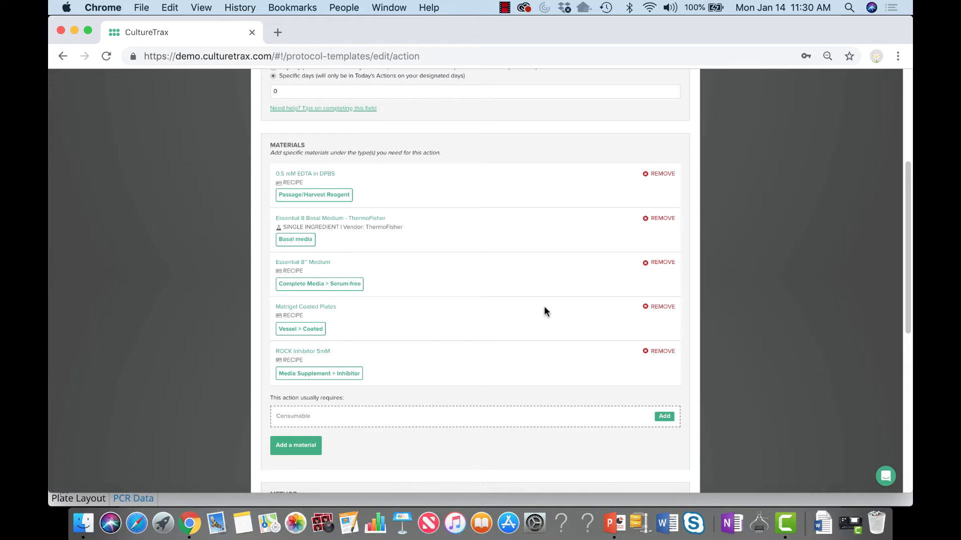
- Review the Passage - EDTA action's settings, materials and method, and cancel the edit, discarding its changes
scroll(899, 131, up, 5)
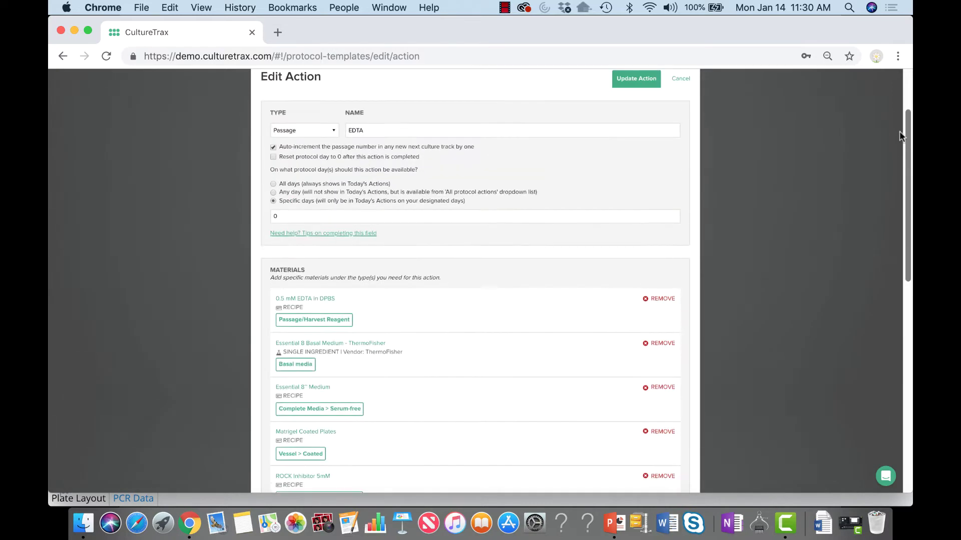
scroll(899, 131, up, 4)
scroll(890, 191, down, 7)
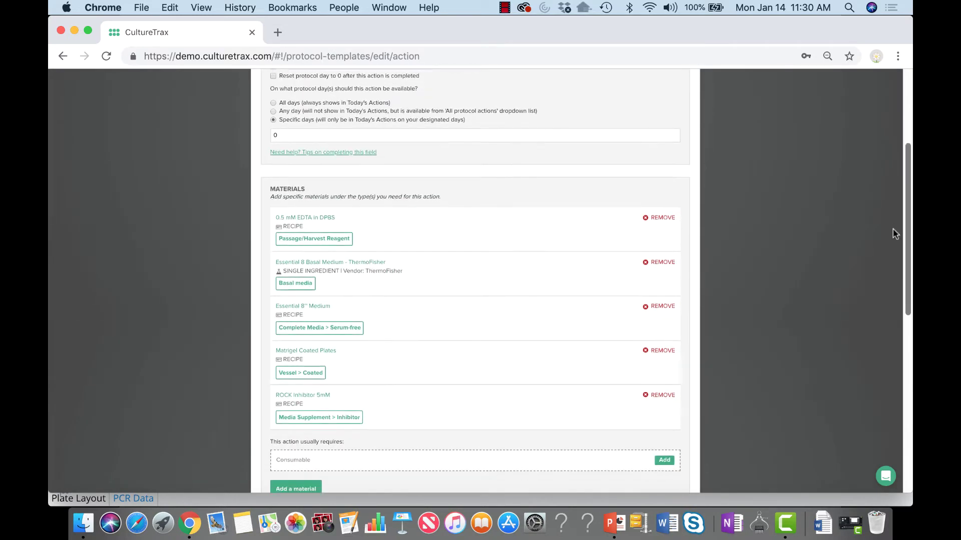
scroll(892, 229, down, 5)
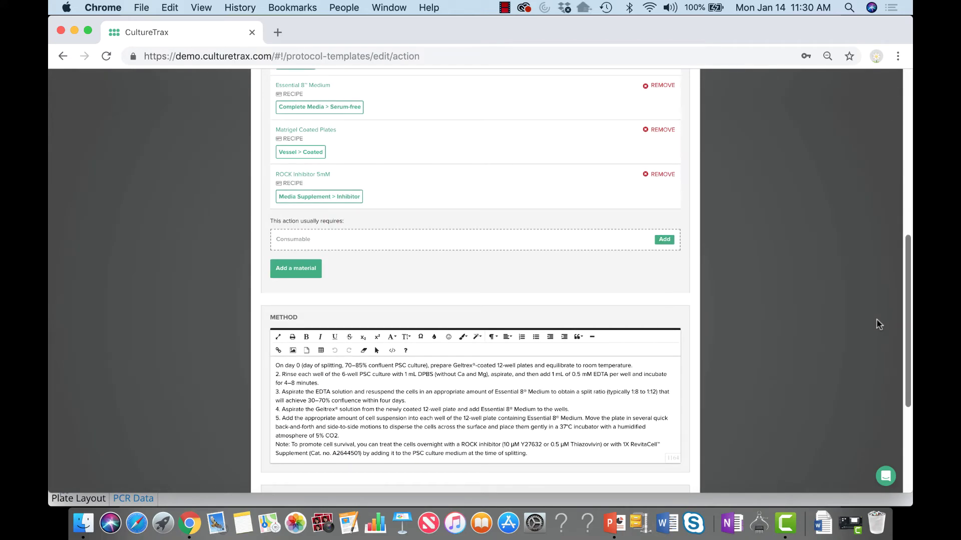
scroll(876, 320, down, 2)
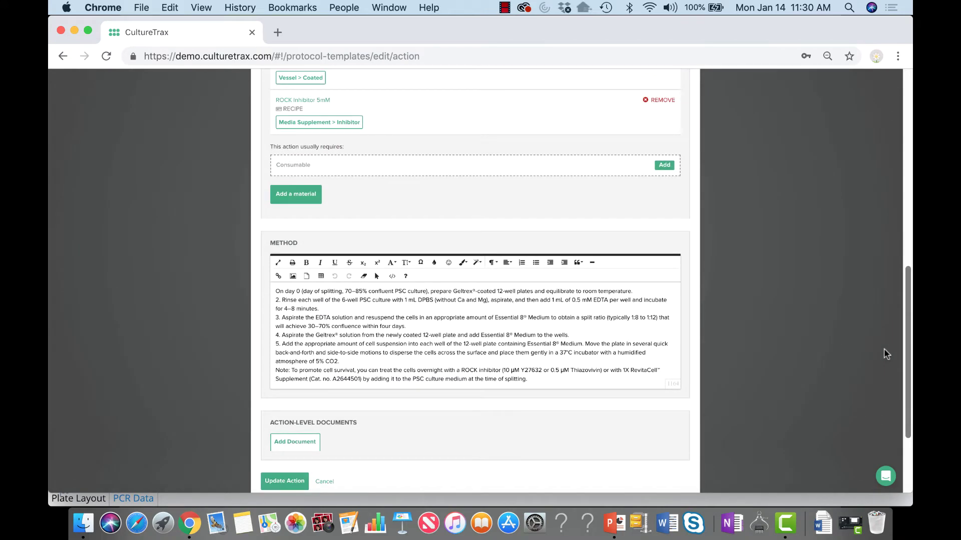
click(325, 481)
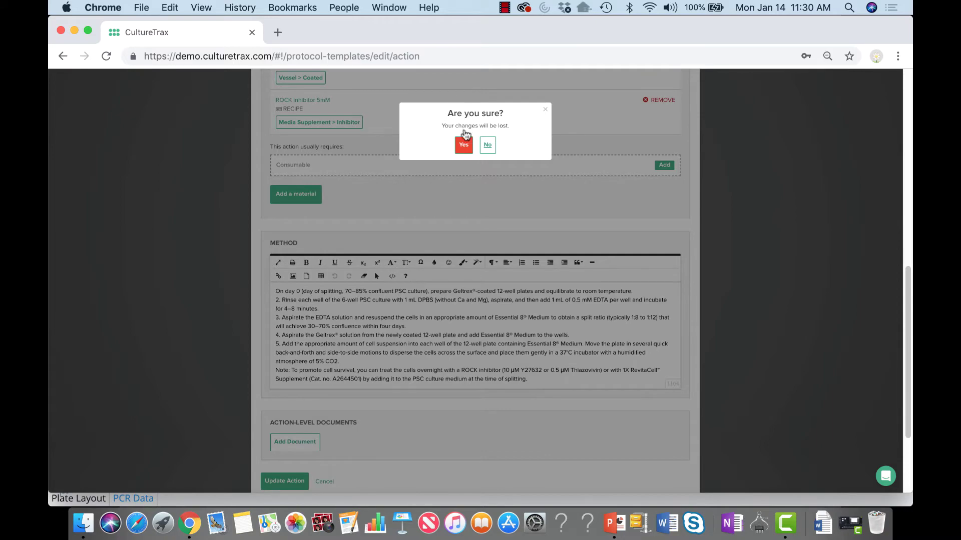
click(464, 141)
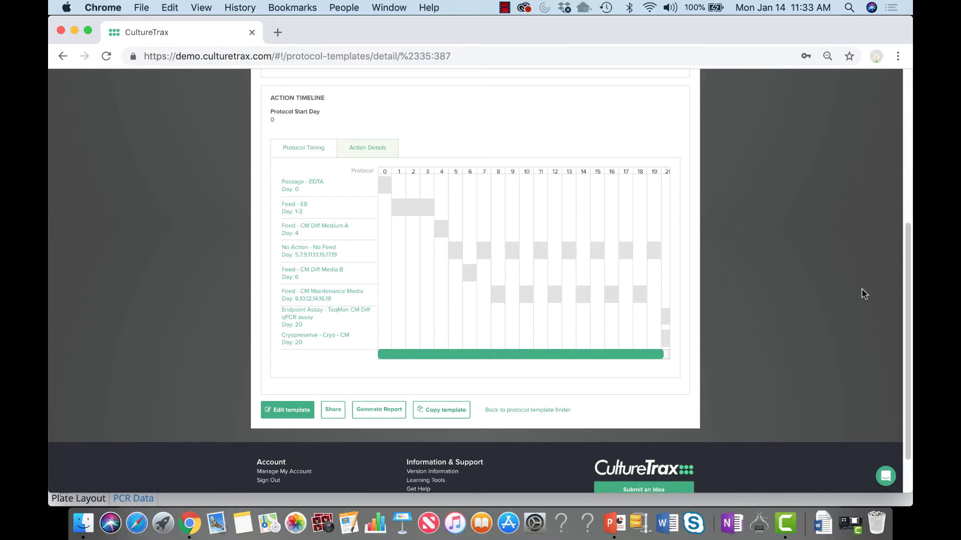
- Open the sharing form for the CM Drug Test - CM Differentiation template, examine its email and comment fields, and cancel the share
drag(908, 311, 912, 144)
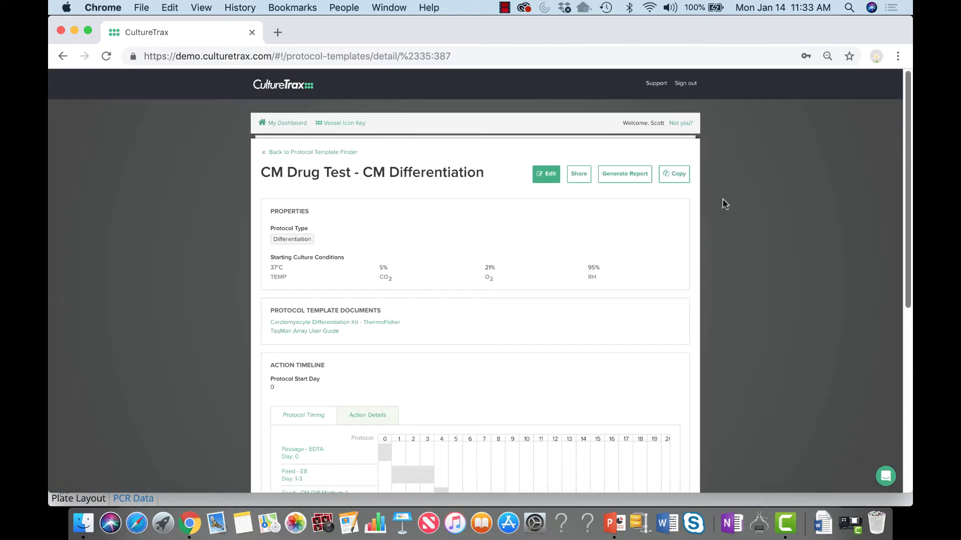
click(579, 175)
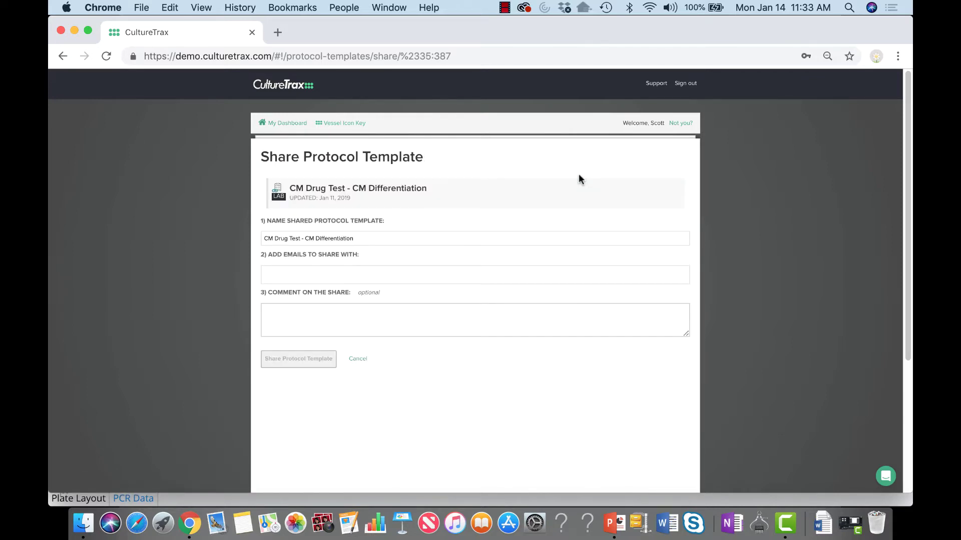
click(289, 274)
click(270, 274)
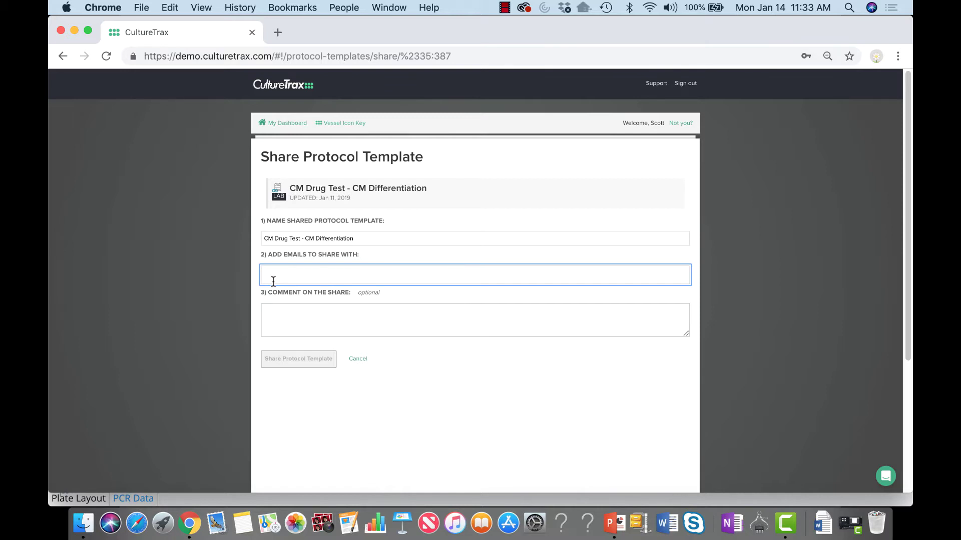
click(358, 359)
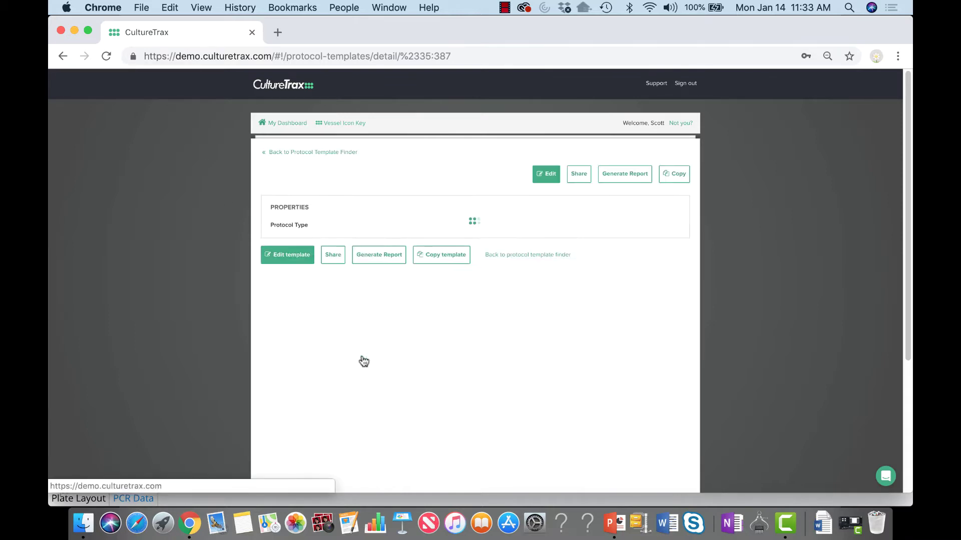
- Generate the template's report, open the downloaded zip archive and review the CM Drug Test - CM Differentiation Word document inside
click(634, 179)
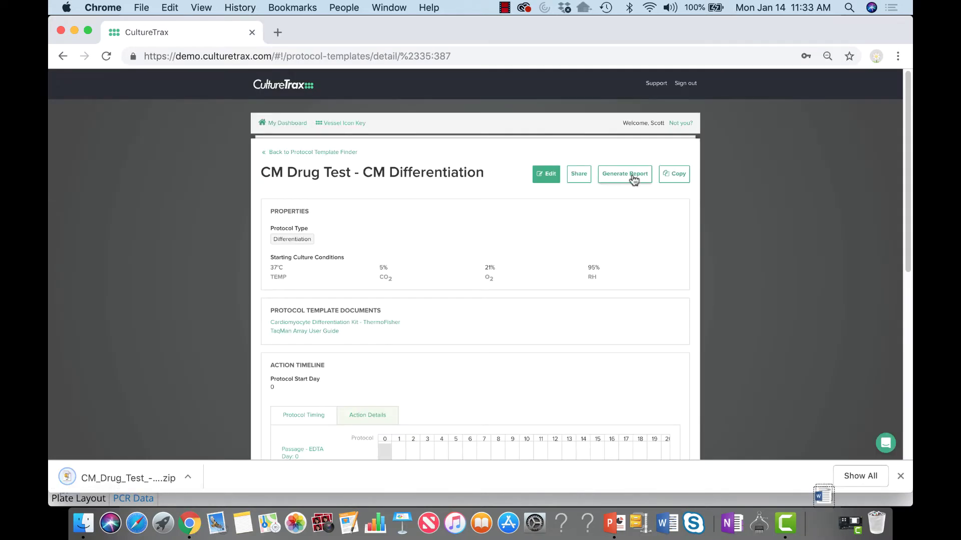
click(120, 480)
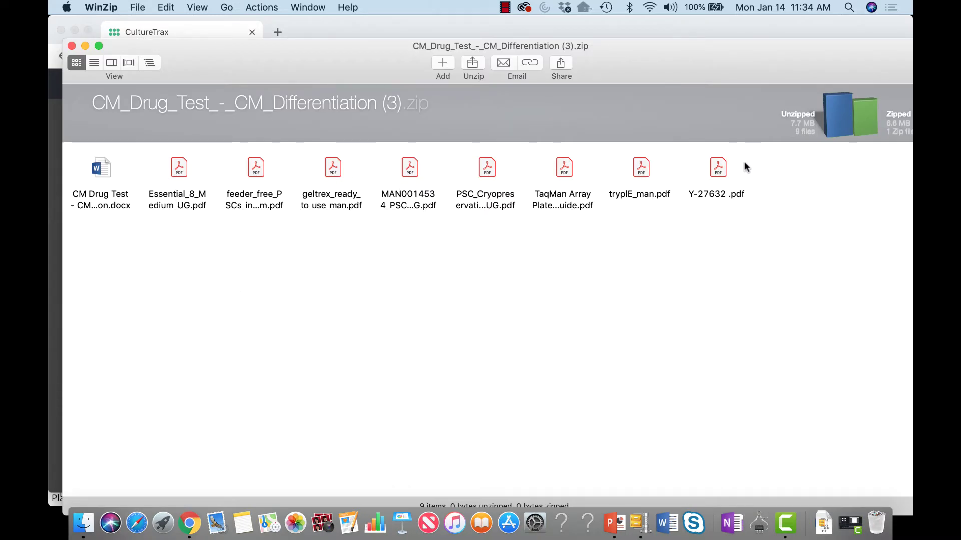
double_click(110, 161)
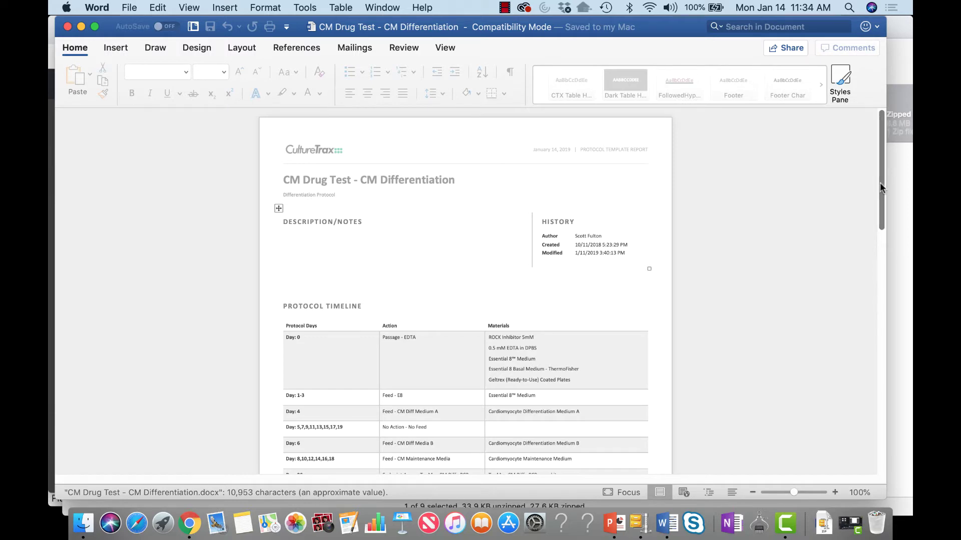
mouse_move(879, 183)
mouse_down()
mouse_move(880, 264)
mouse_move(875, 224)
mouse_move(861, 408)
mouse_move(870, 167)
mouse_up()
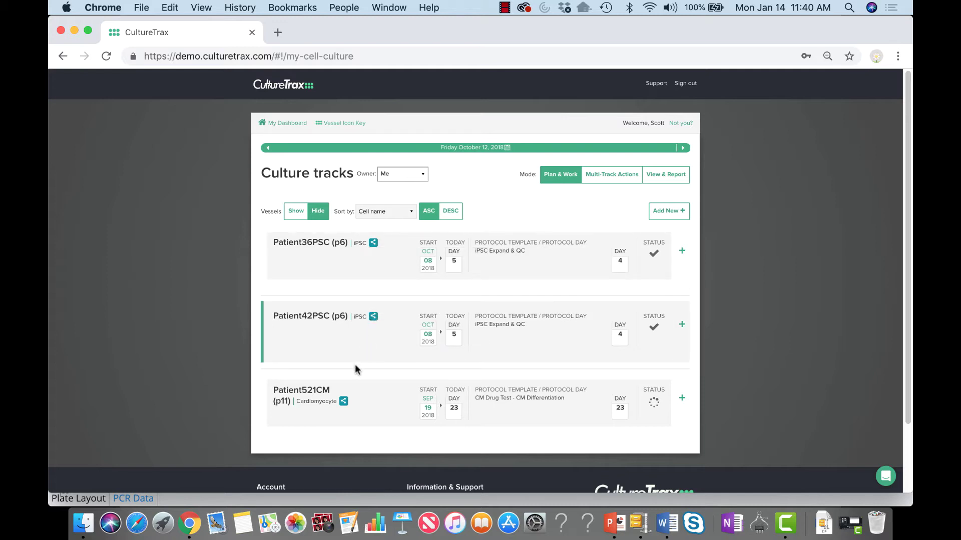
- Open the list of owners for the culture tracks
mouse_move(343, 405)
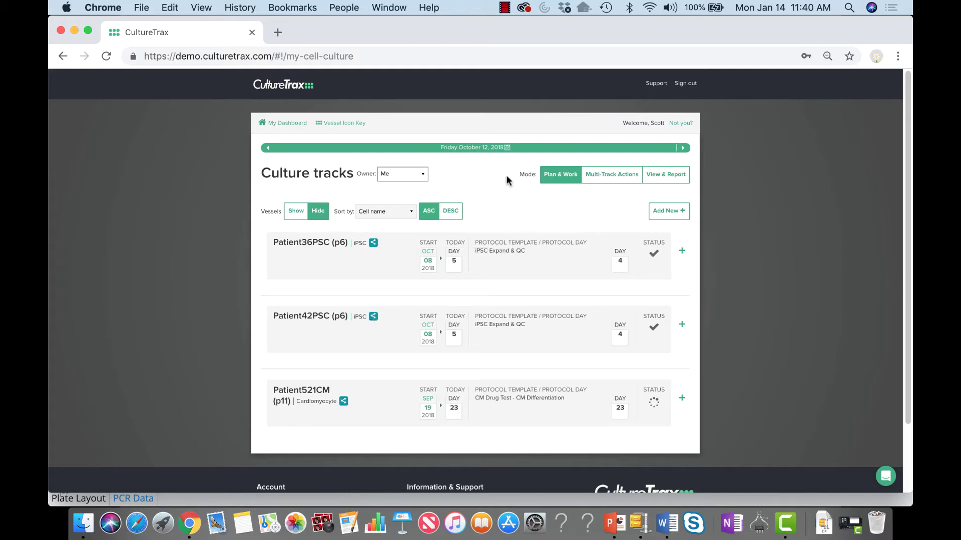
click(424, 175)
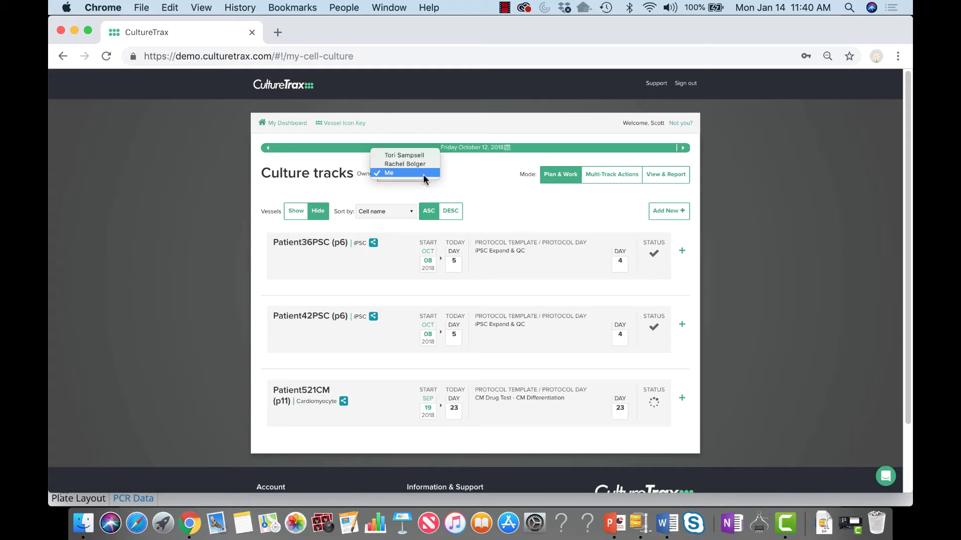